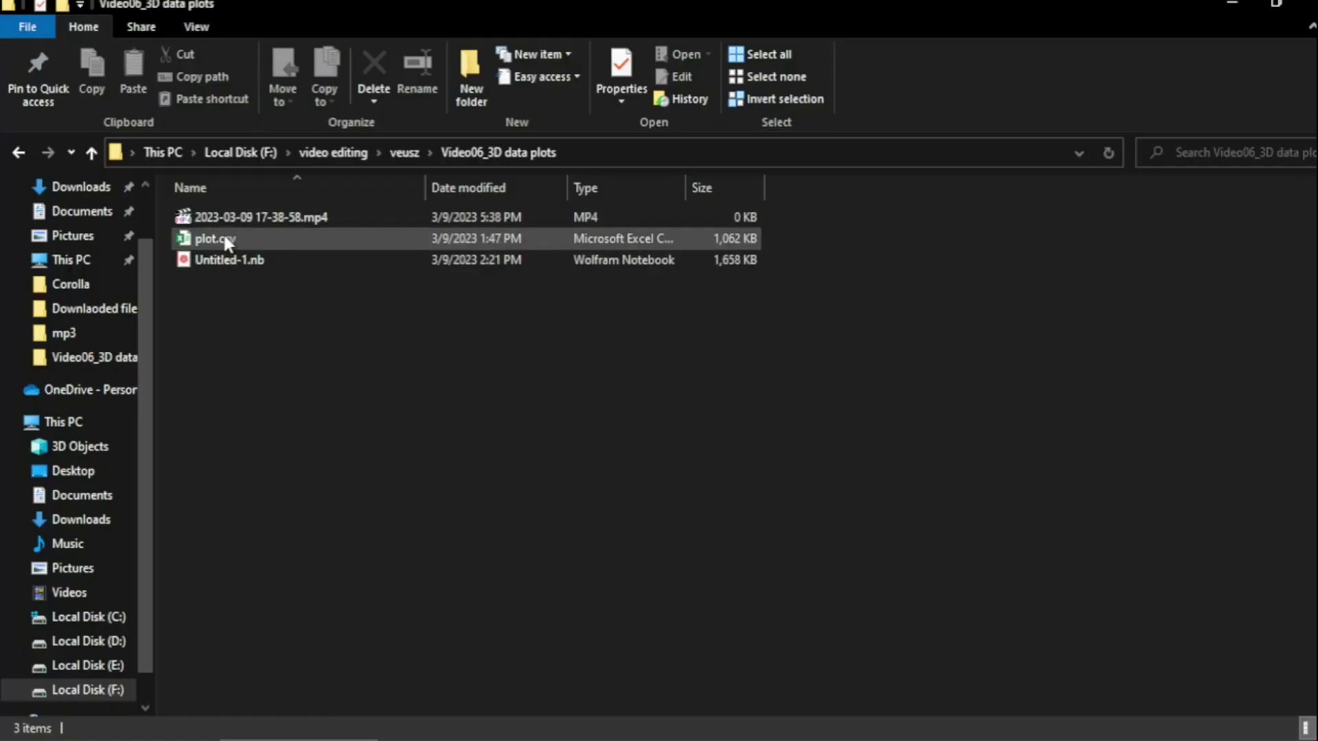
Open plot.csv in Excel to view its x, y and z columns.
double_click(225, 238)
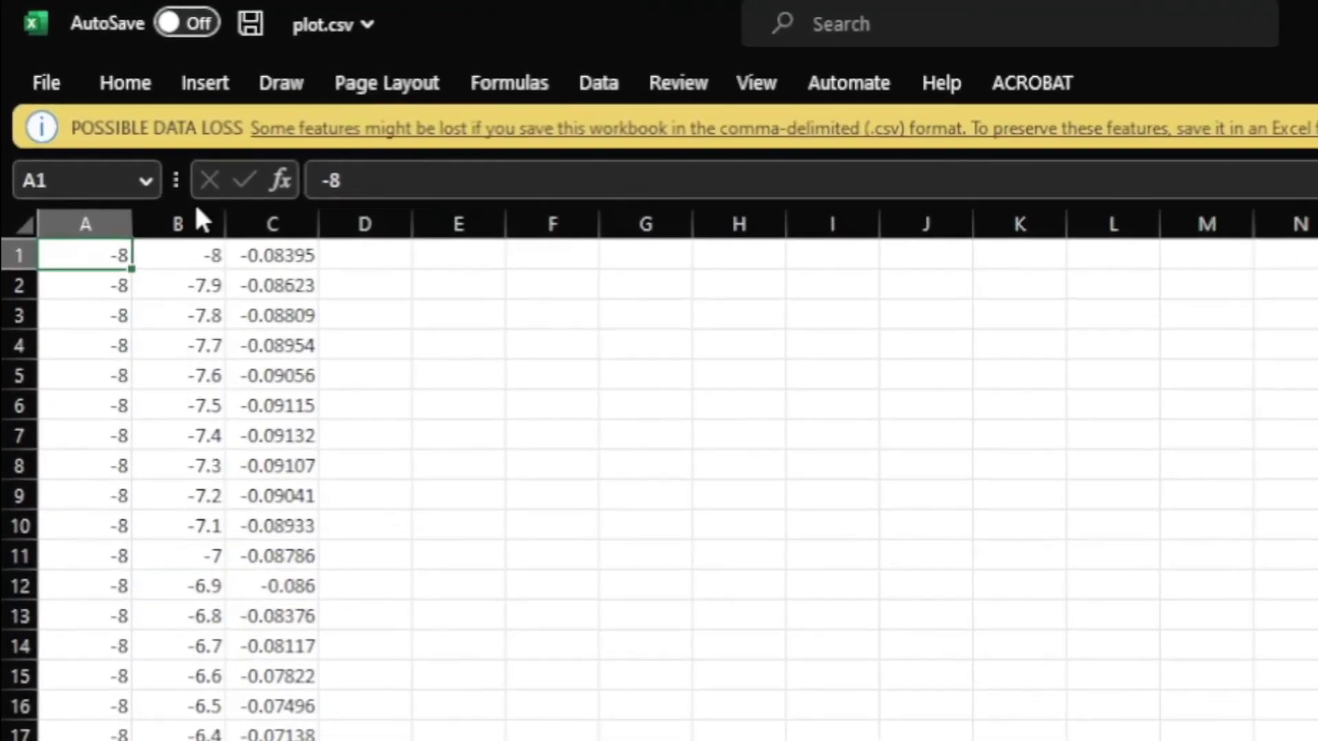
click(209, 351)
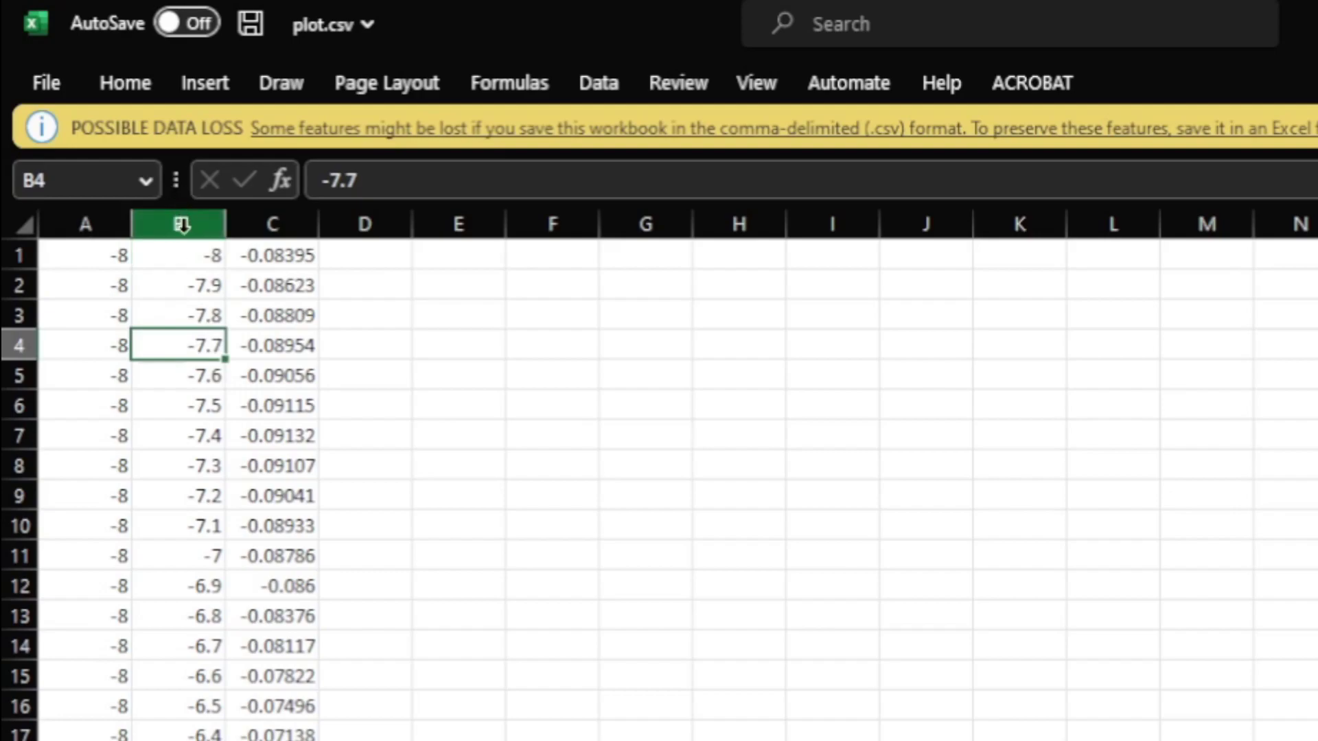
click(182, 225)
click(287, 223)
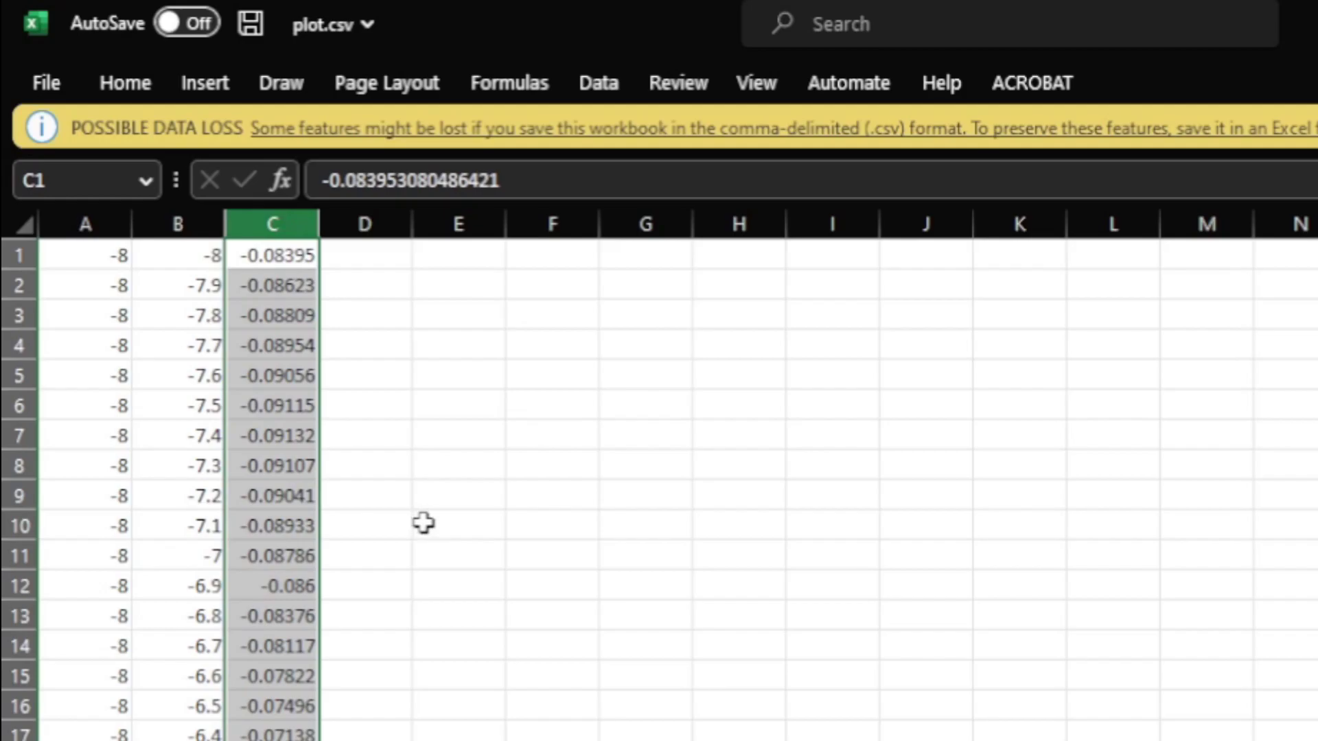
scroll(423, 524, right, 3)
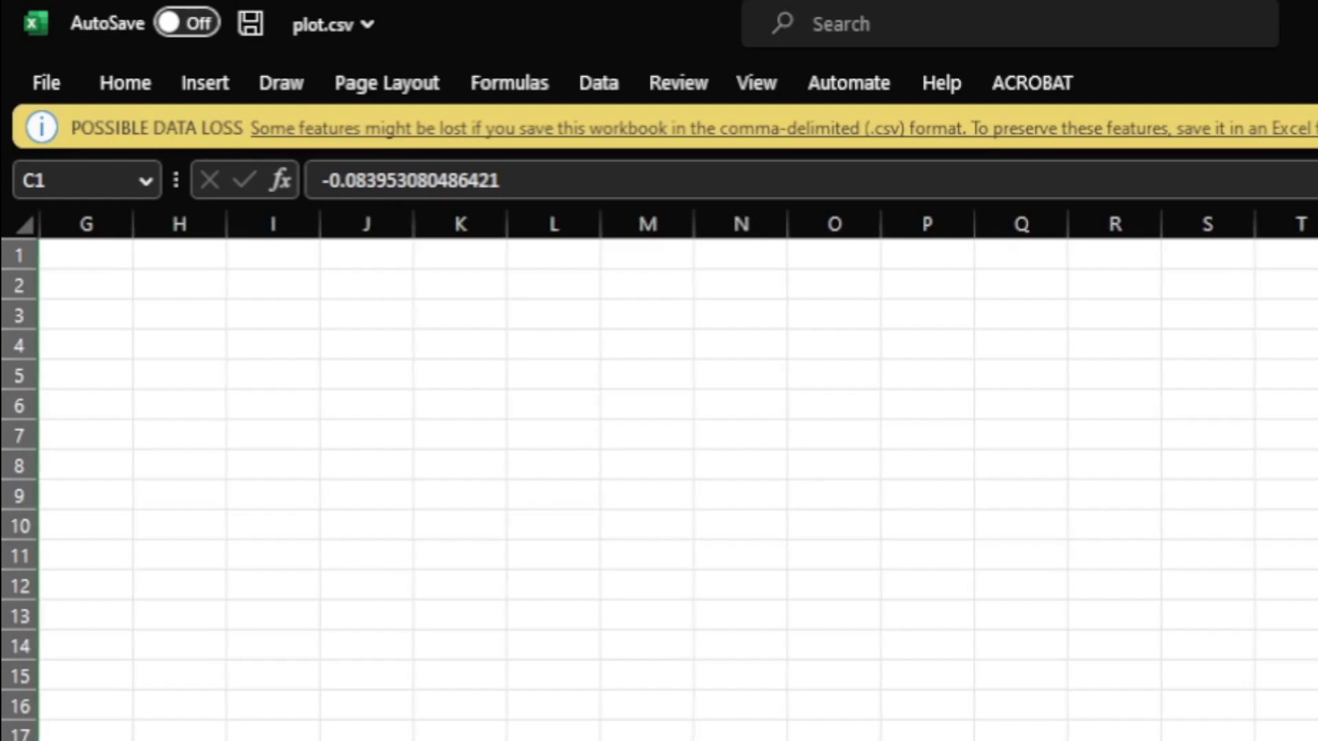
scroll(658, 480, left, 3)
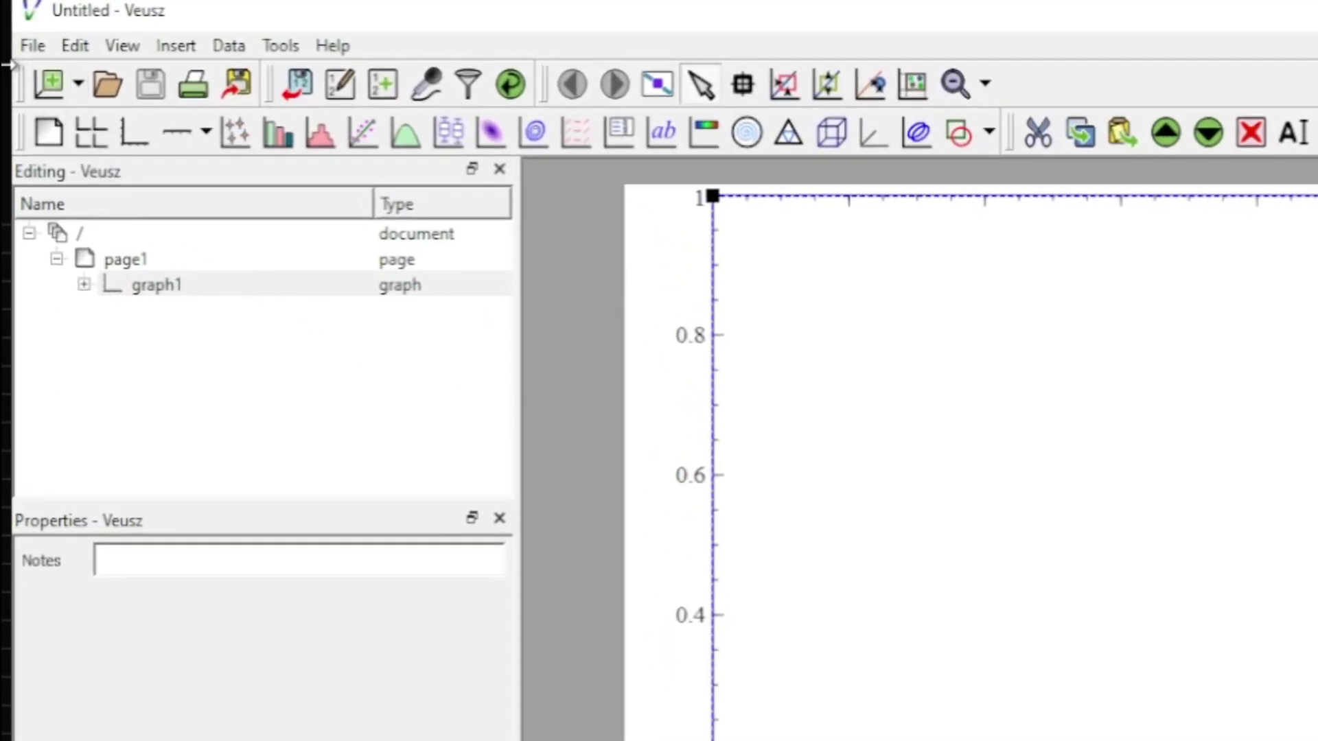
Create a new 3D document from File > New > New 3D document.
click(30, 46)
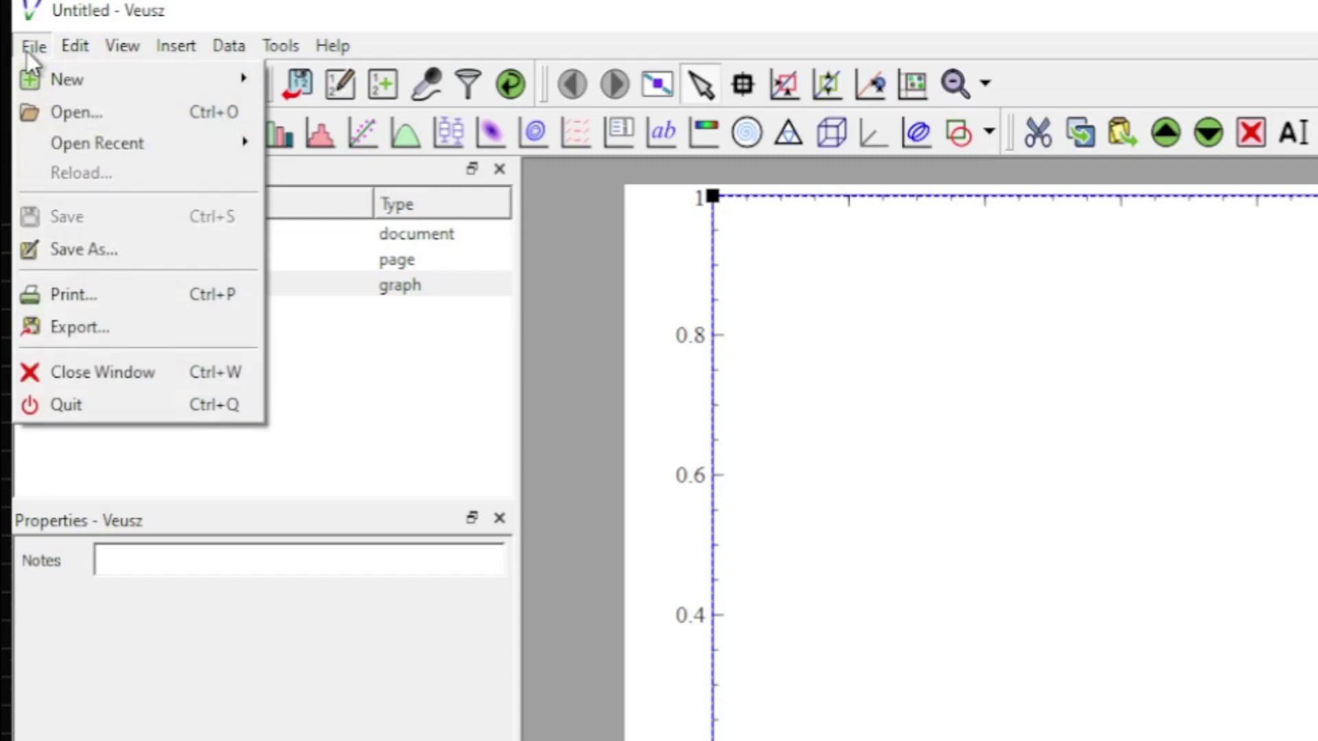
mouse_move(63, 80)
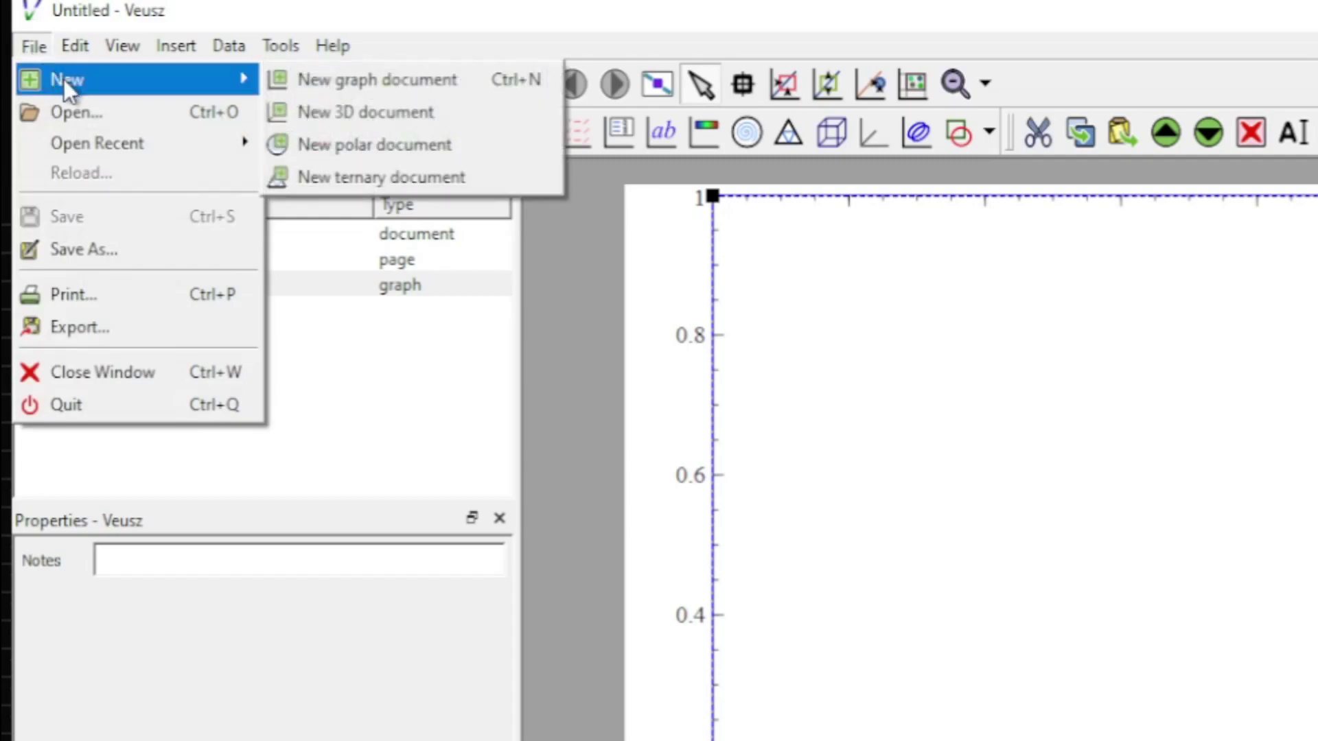
click(388, 117)
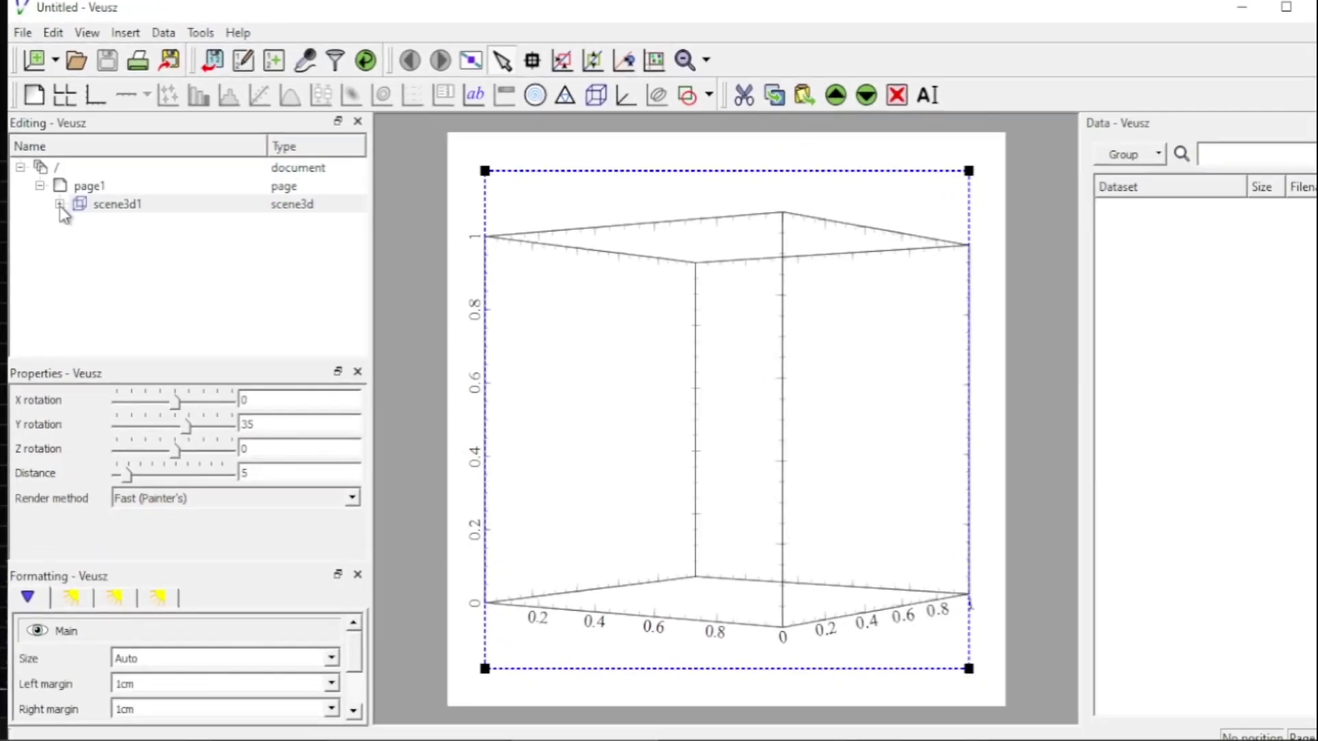
Expand scene3d1 and graph3d1 and label the x axis 'x'.
click(60, 205)
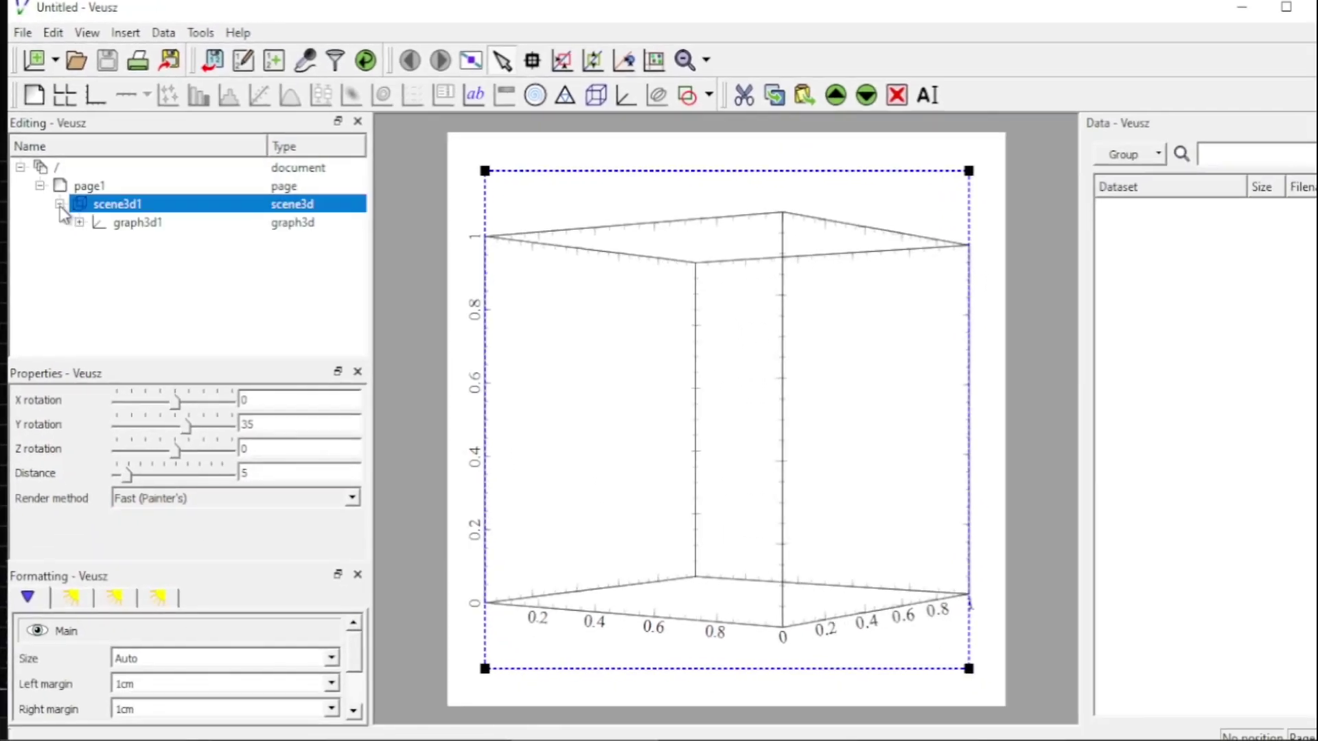
click(80, 224)
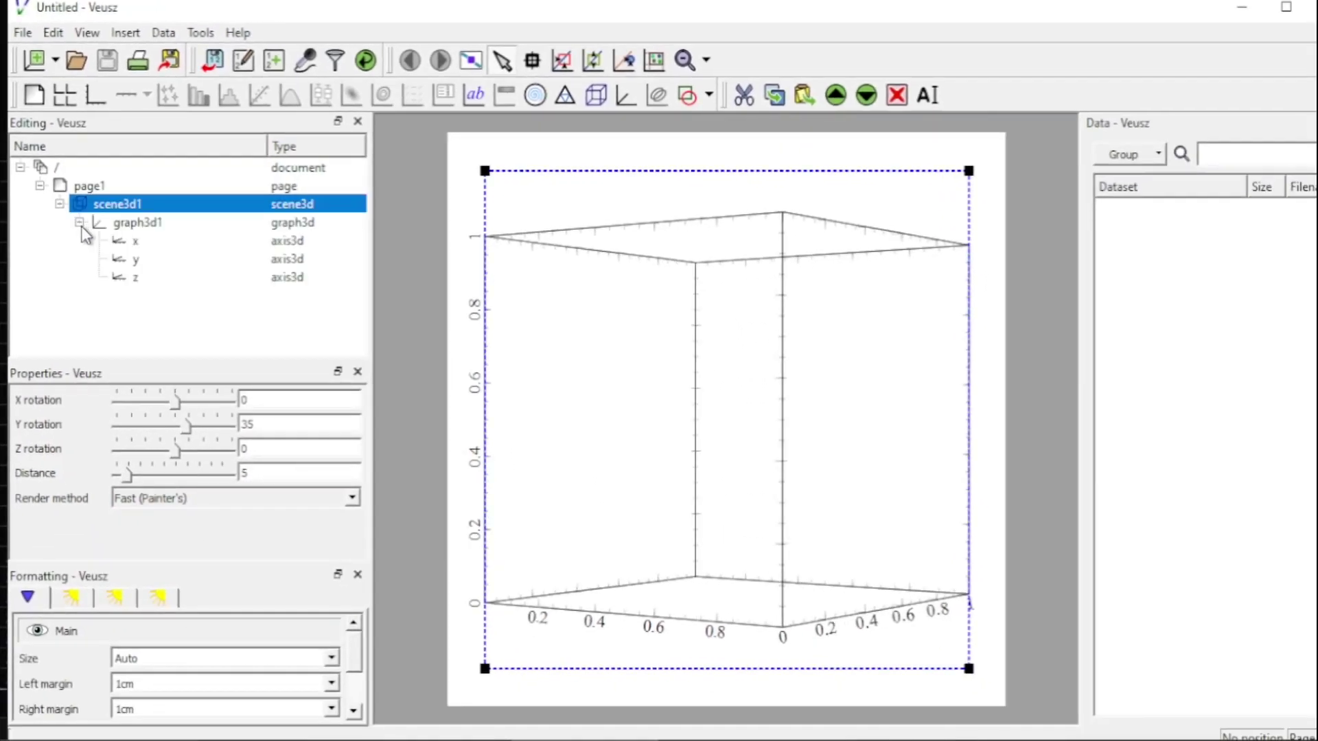
click(133, 240)
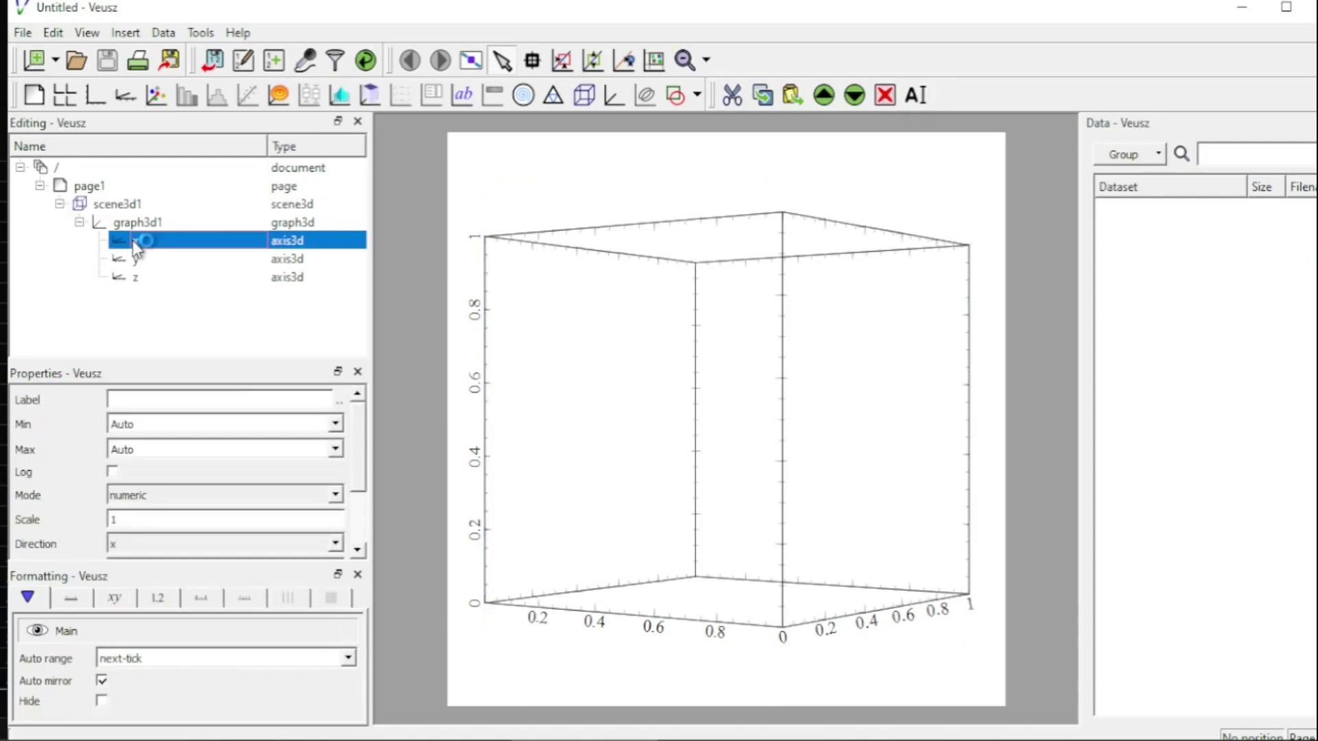
click(163, 401)
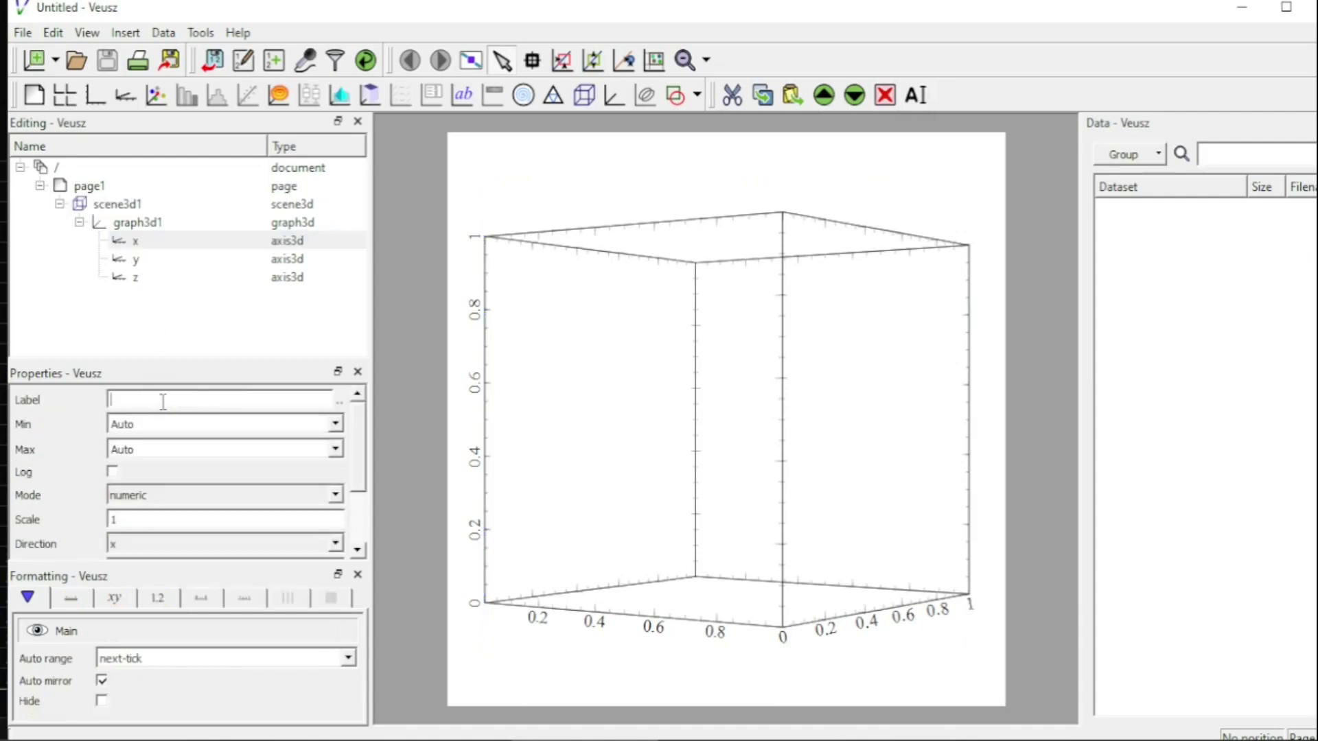
text(x)
Label the y axis 'y' and the z axis 'f(x,y)'.
click(130, 265)
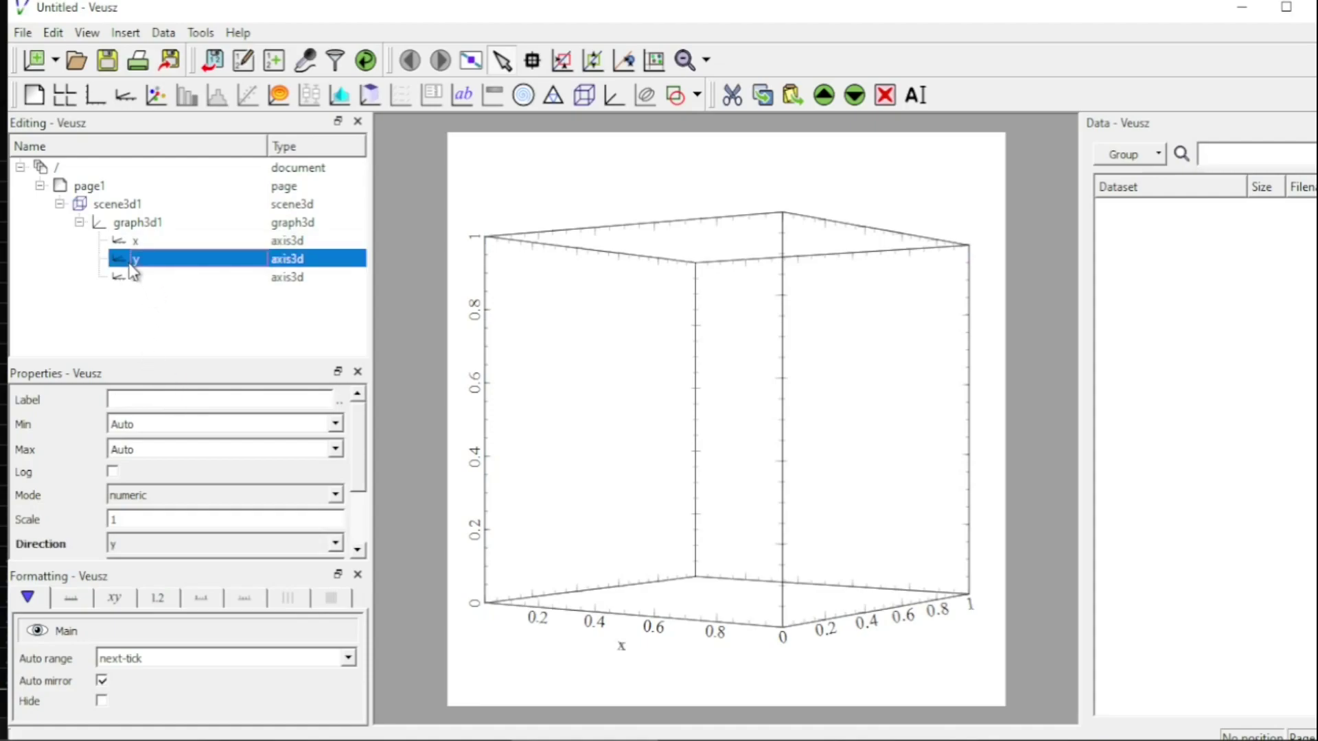
click(157, 402)
text(y)
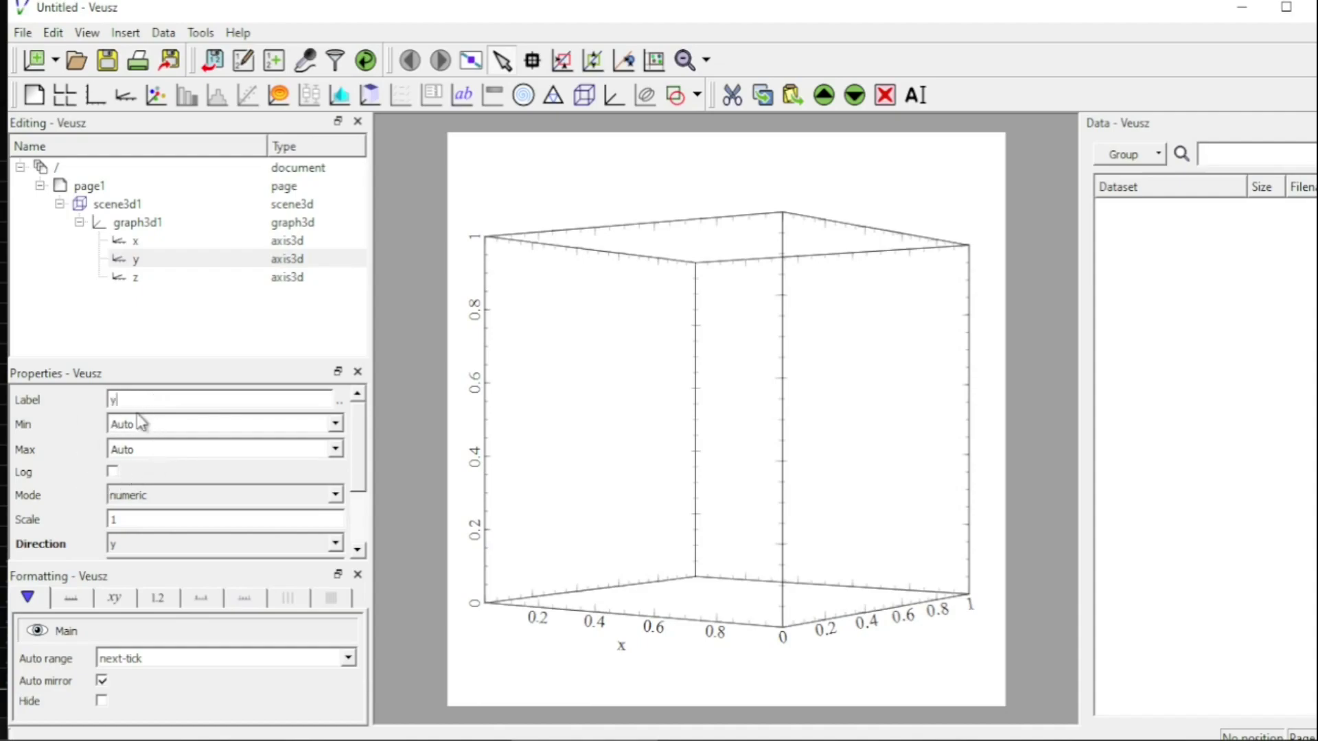
click(143, 281)
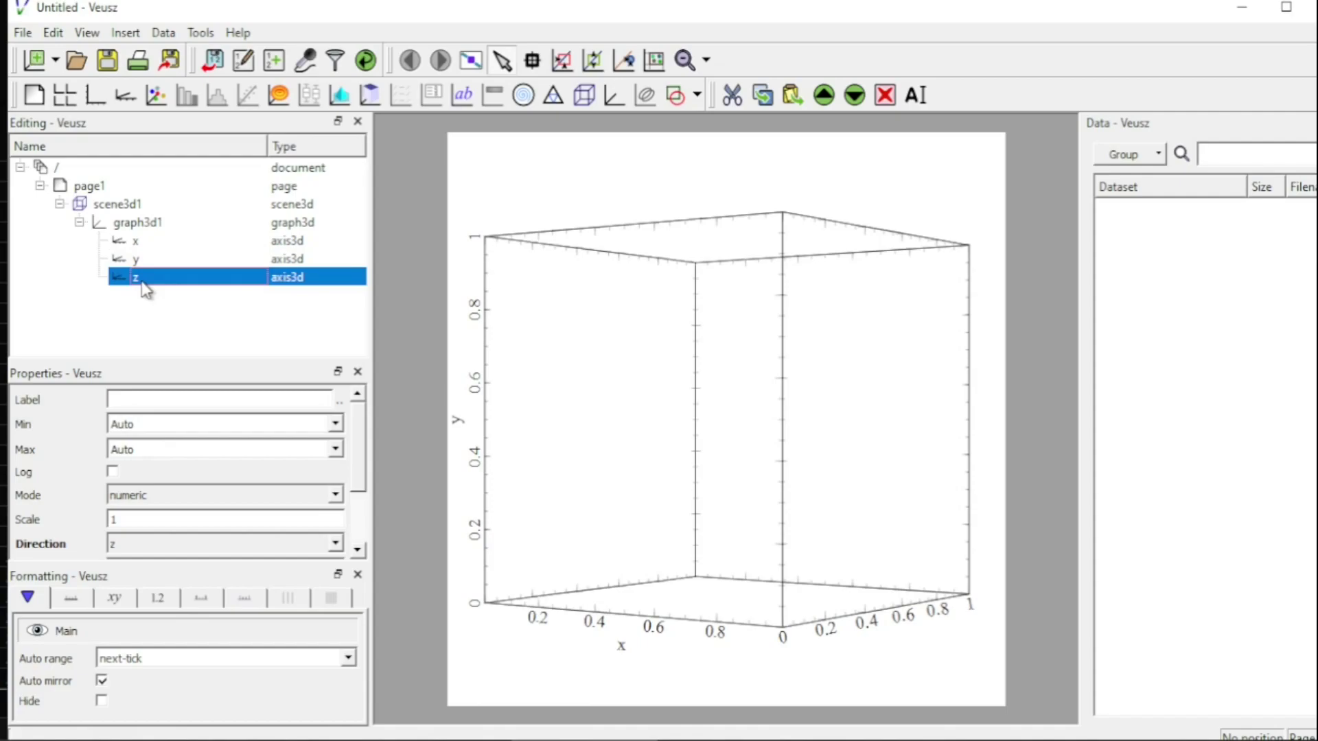
click(176, 401)
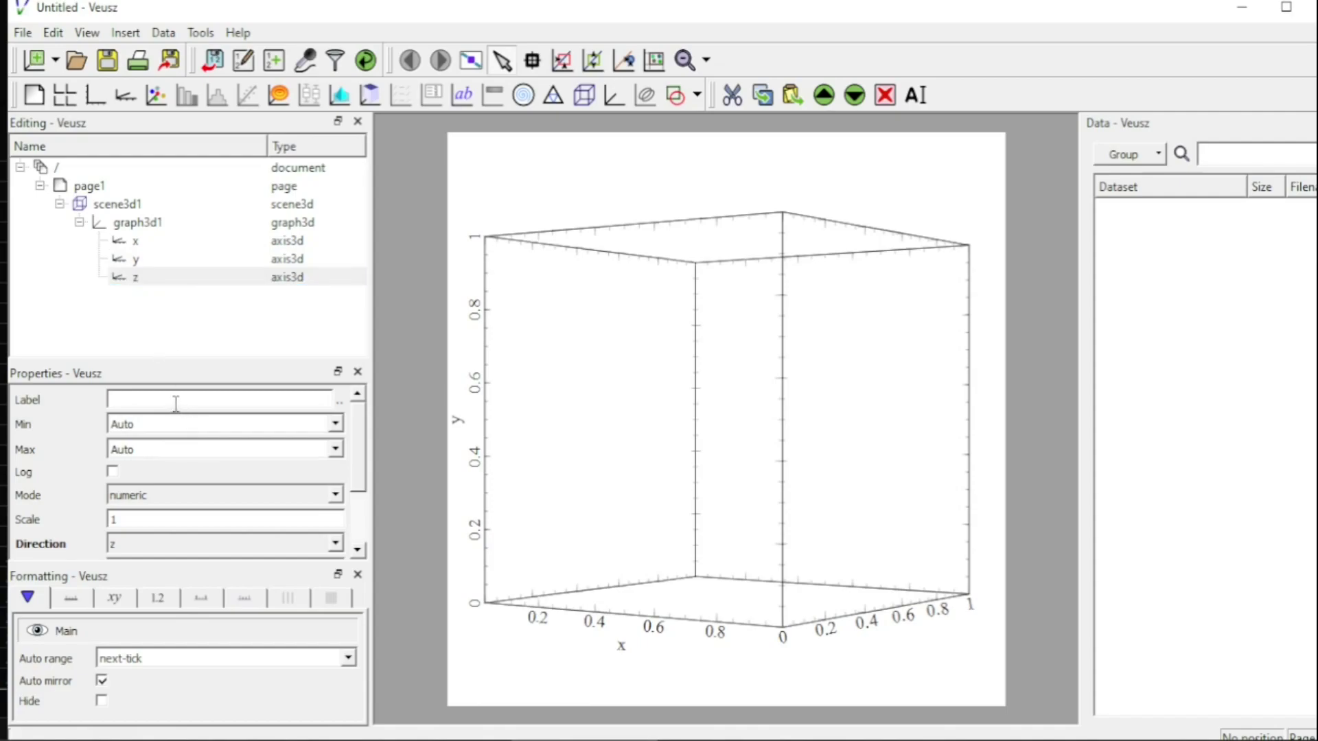
text(f(x,y))
key(Return)
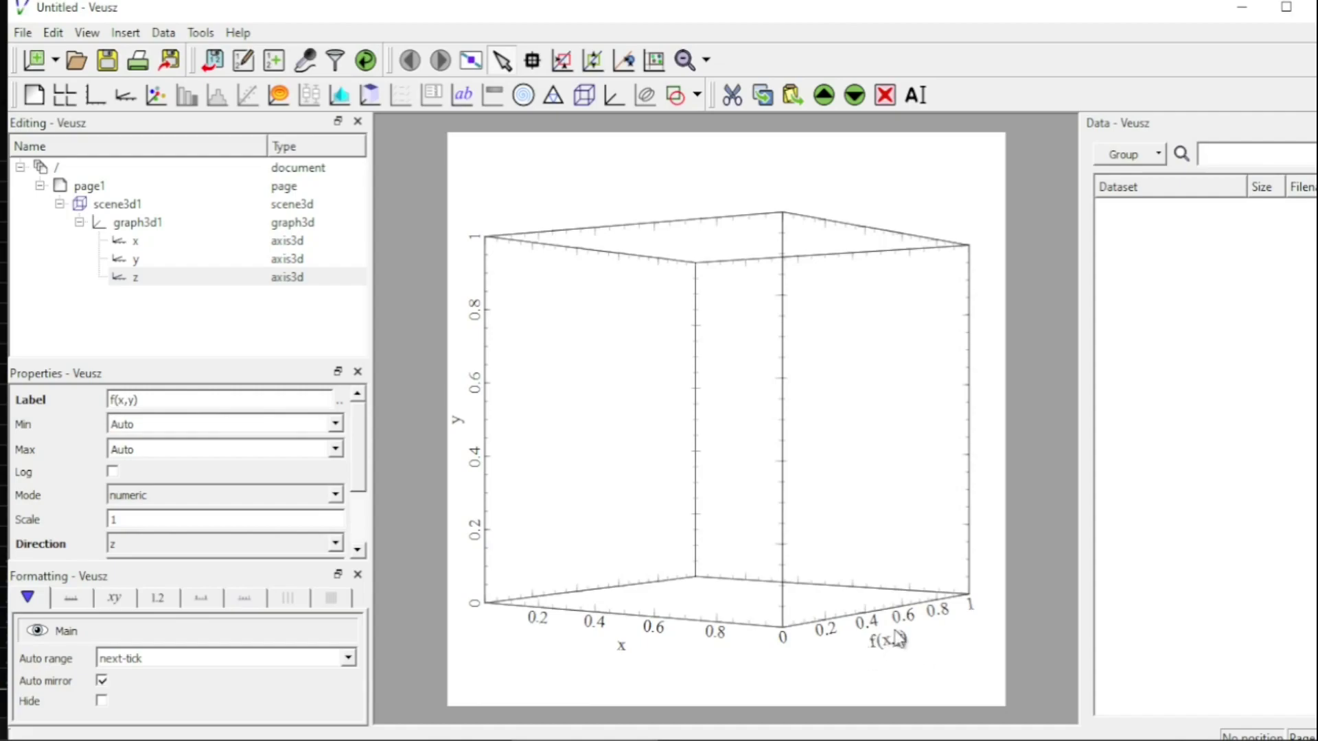
Set scene3d1's rotation sliders to X -97 and Y 17.
click(144, 226)
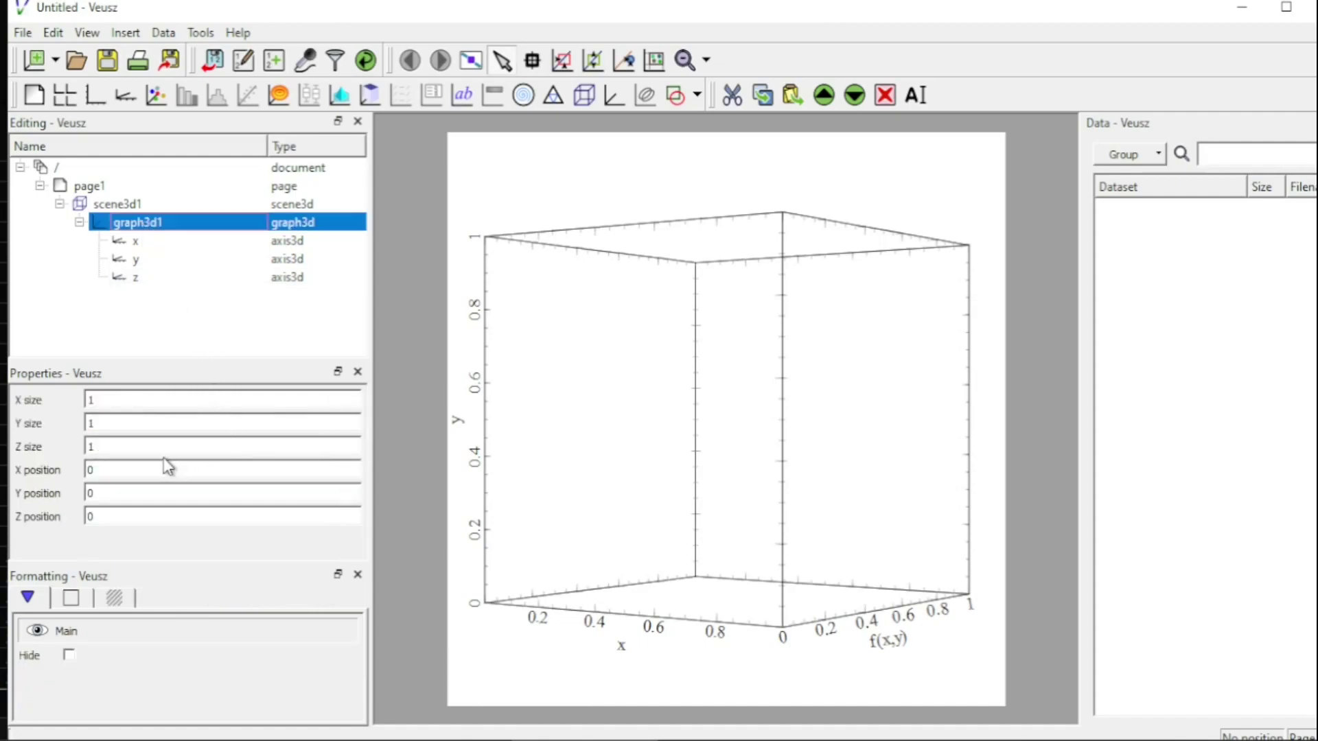
click(117, 205)
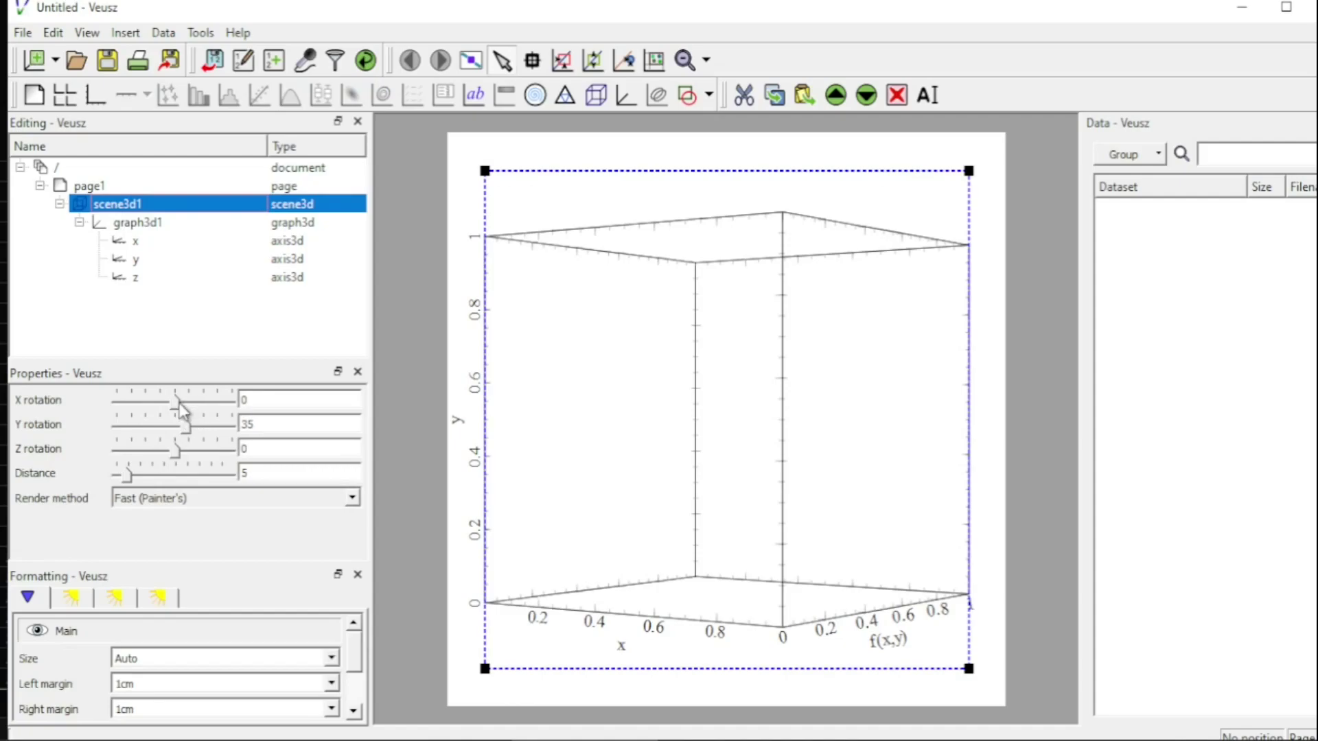
drag(176, 403, 137, 407)
drag(186, 424, 184, 424)
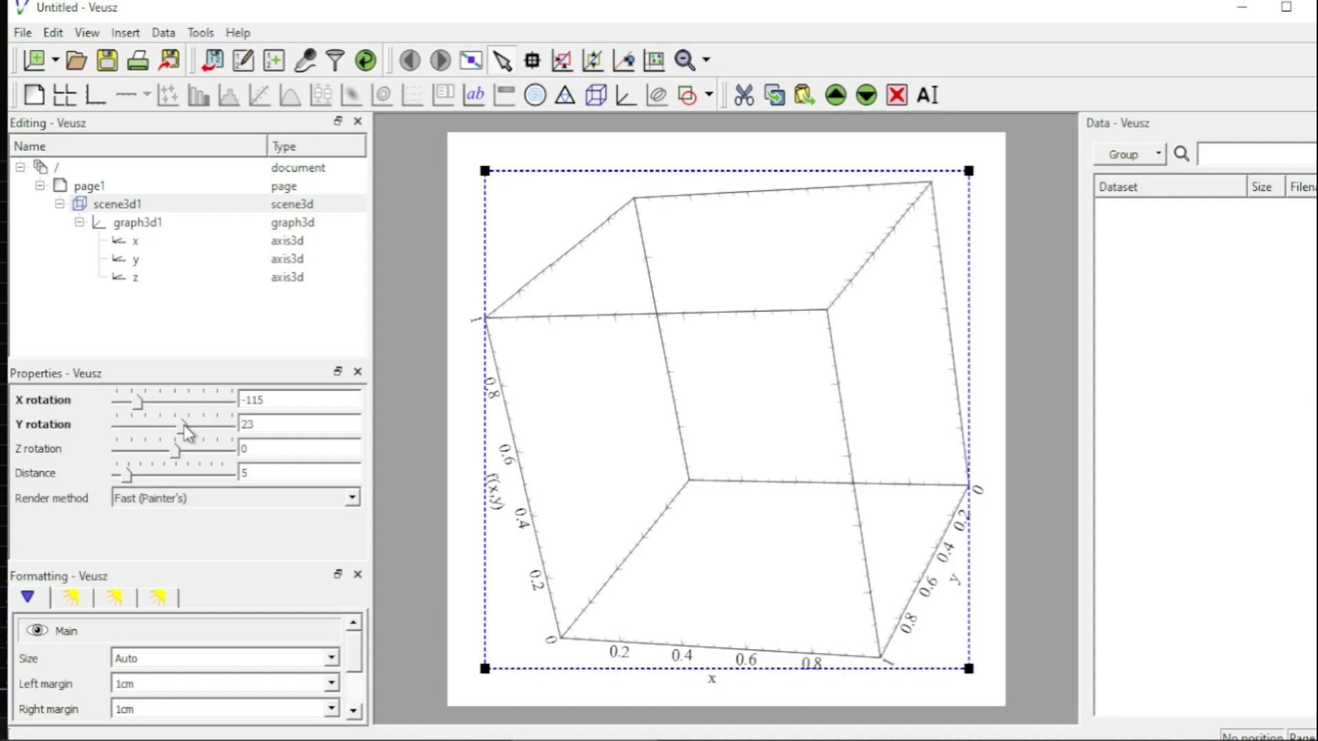
drag(184, 424, 183, 426)
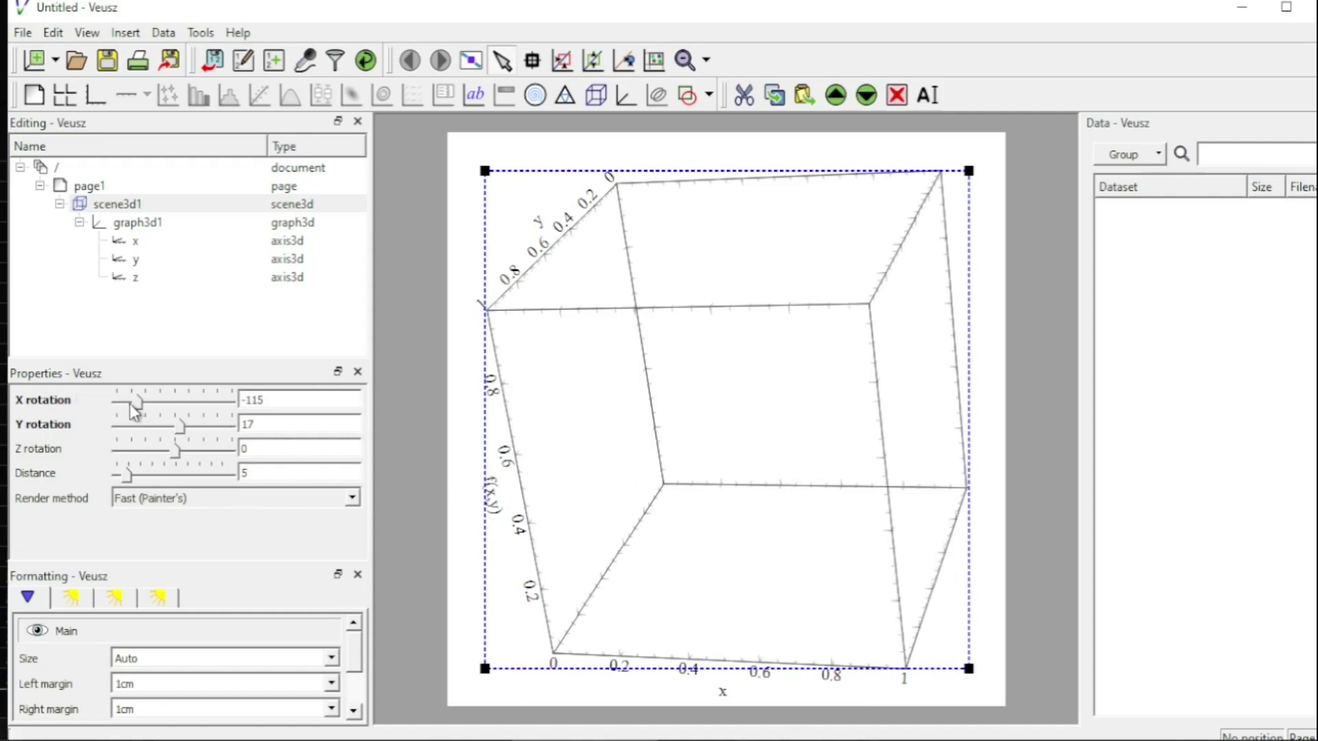
drag(137, 405, 147, 411)
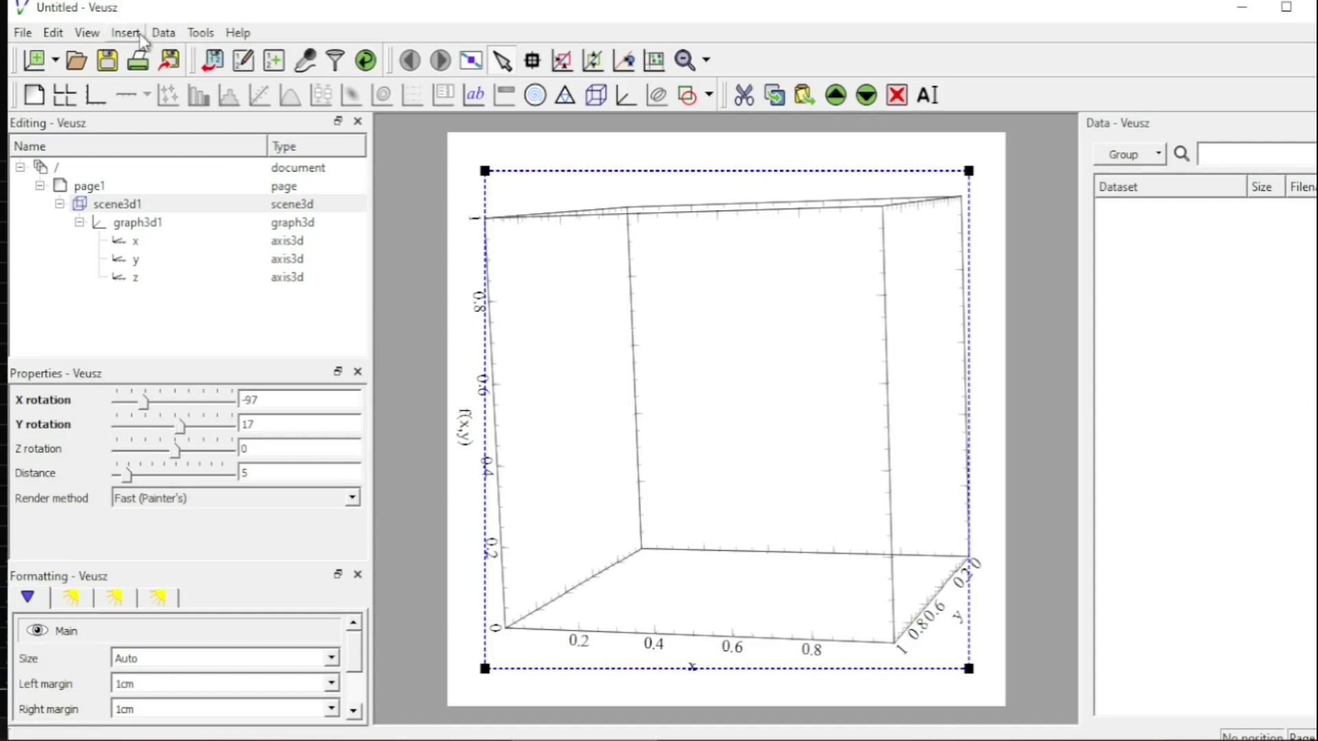
Import plot.csv from the CSV tab as datasets col1, col2 and col3, then close the window.
click(163, 33)
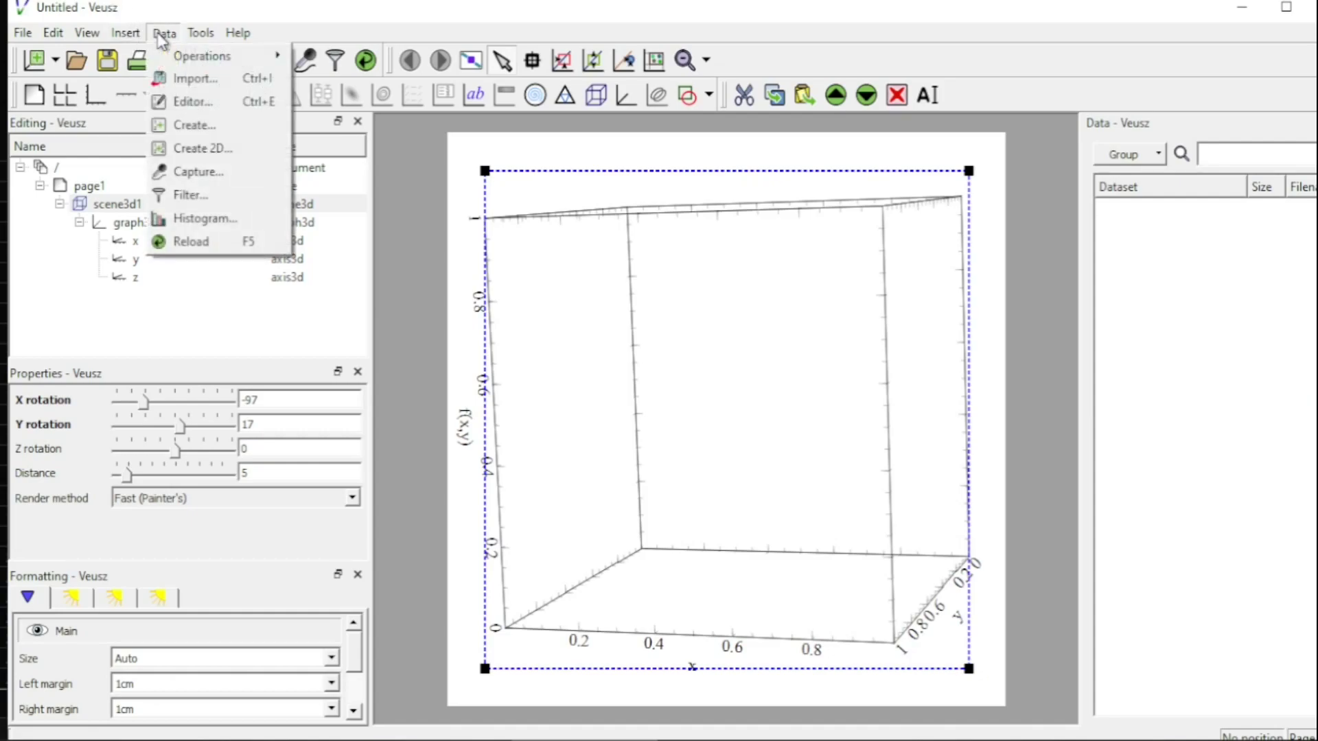
click(187, 82)
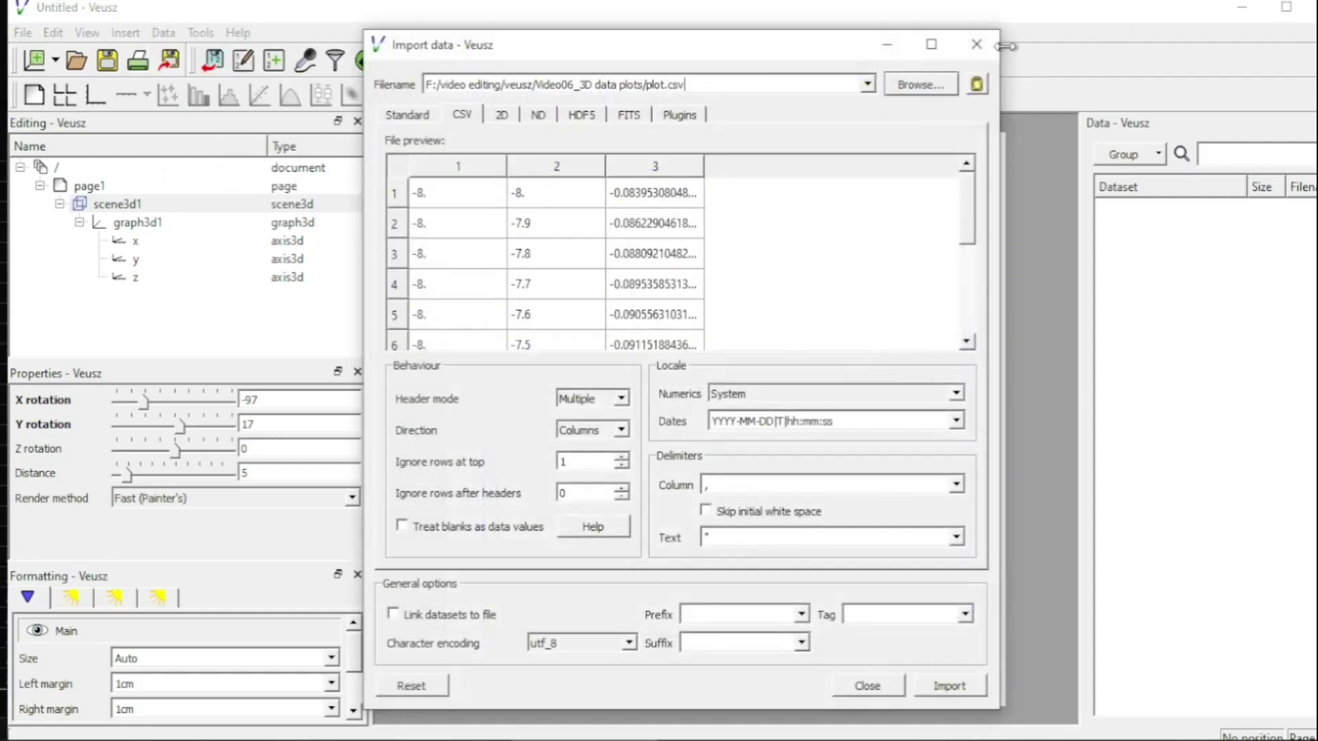
click(920, 84)
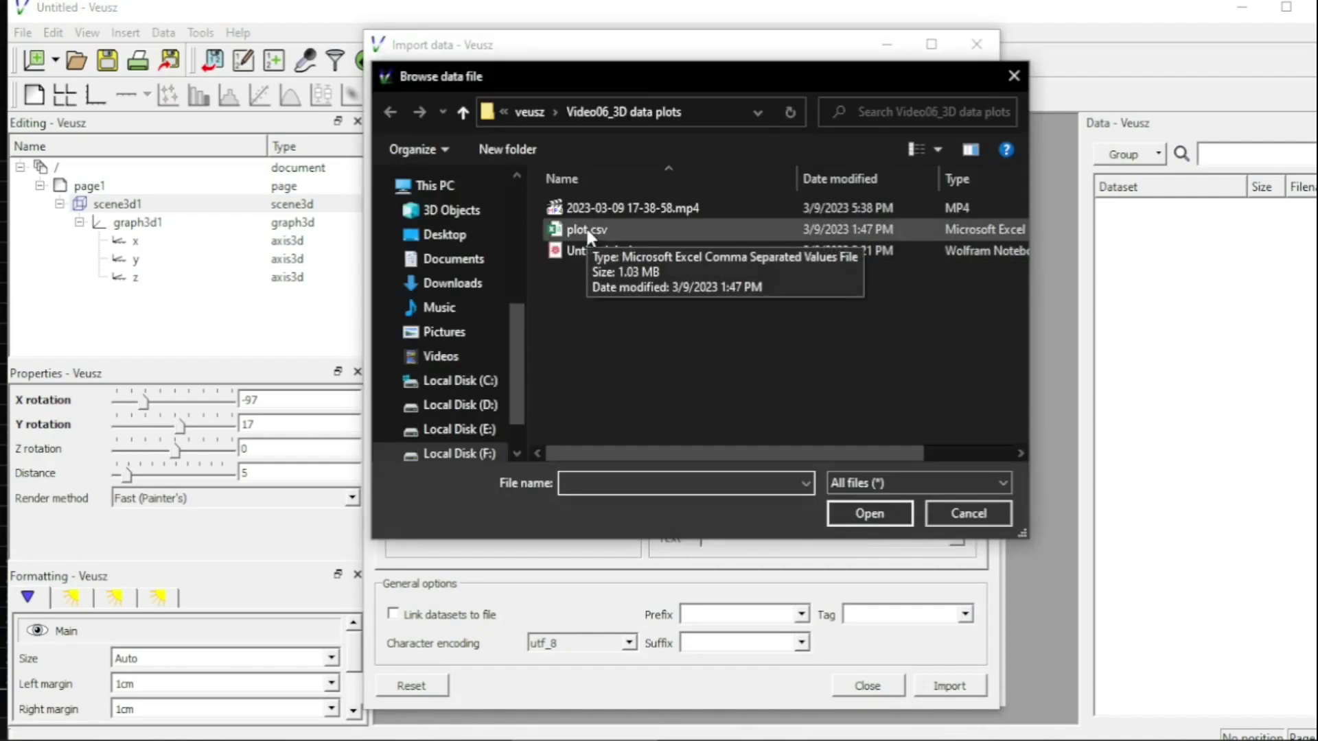
double_click(597, 229)
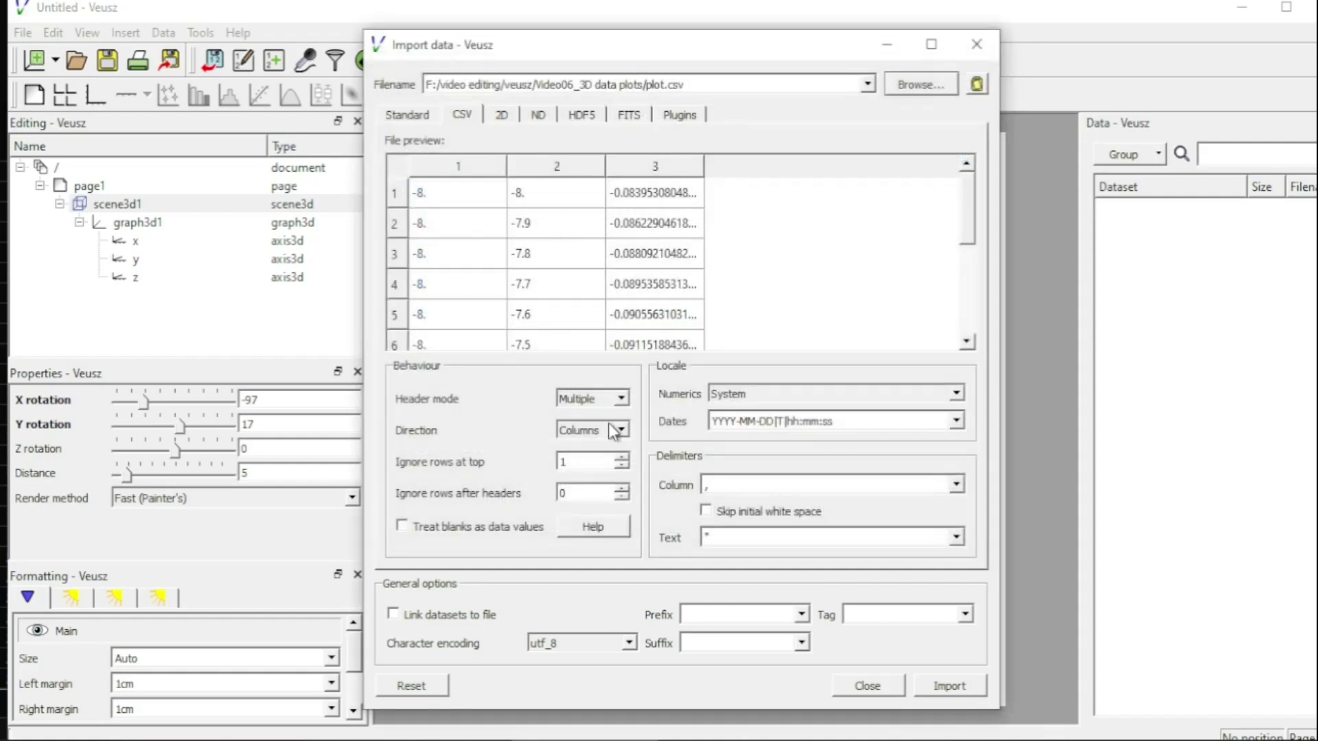
click(945, 688)
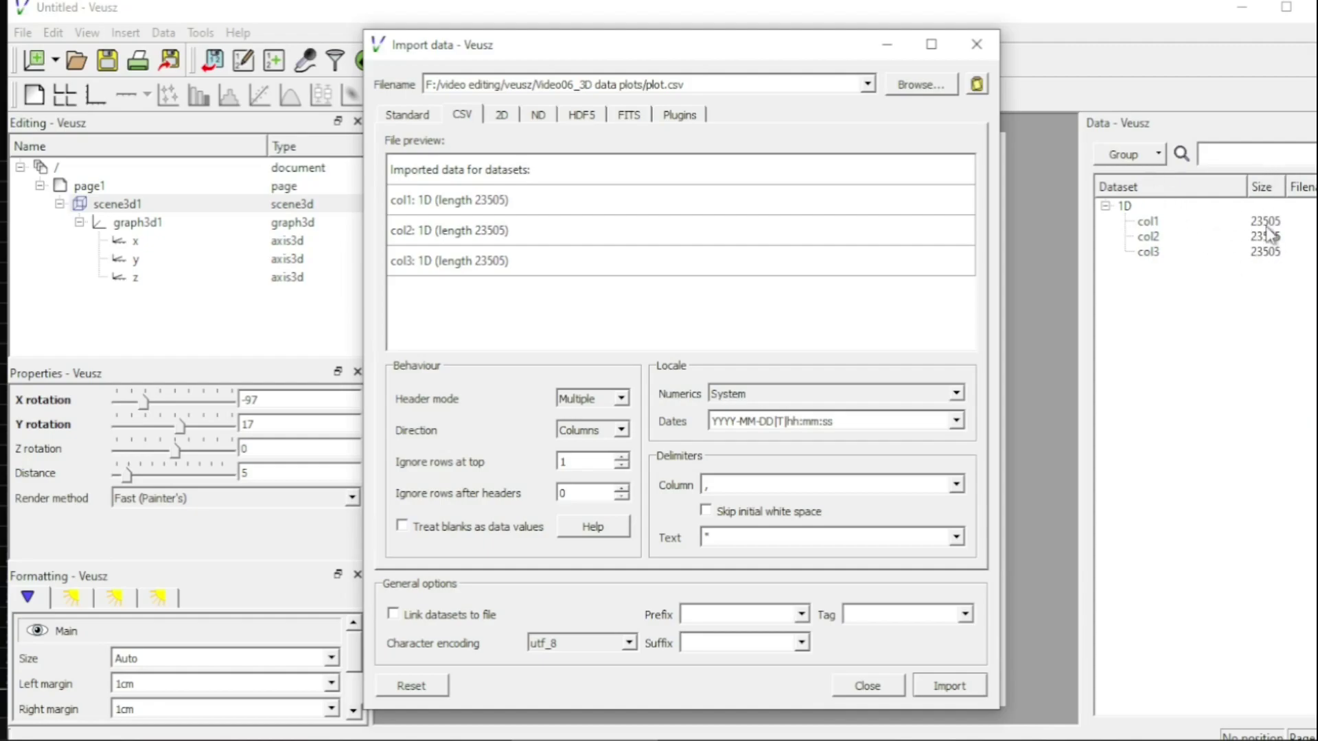
click(875, 687)
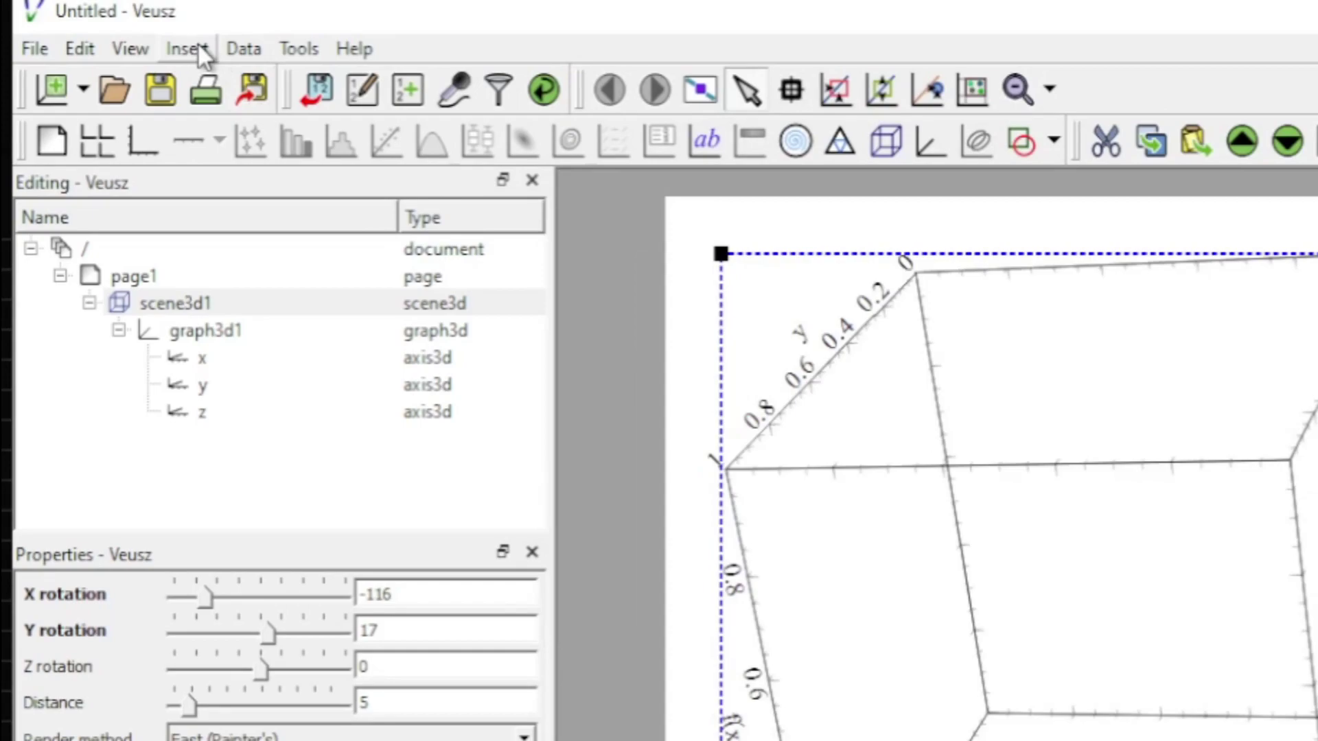
Start a new 2D dataset from Data > Create 2D and name it '2d data'.
click(250, 49)
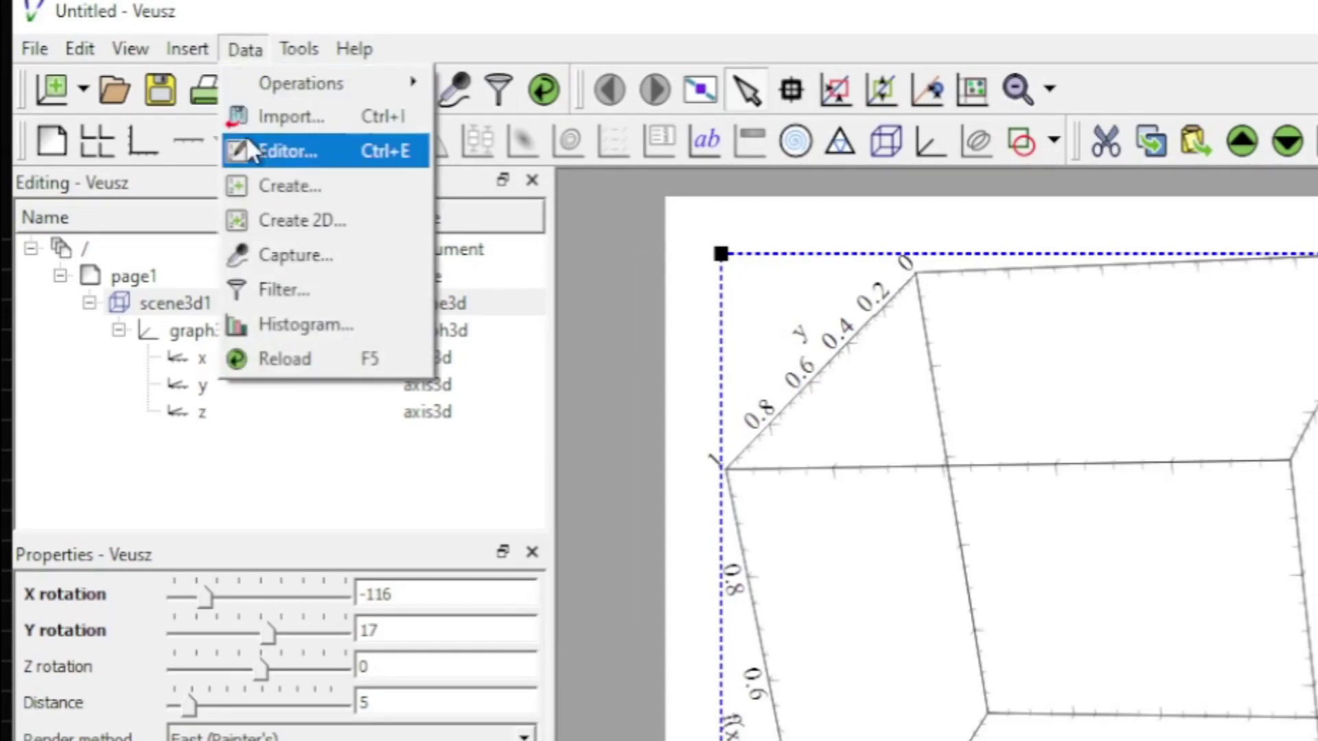
click(314, 222)
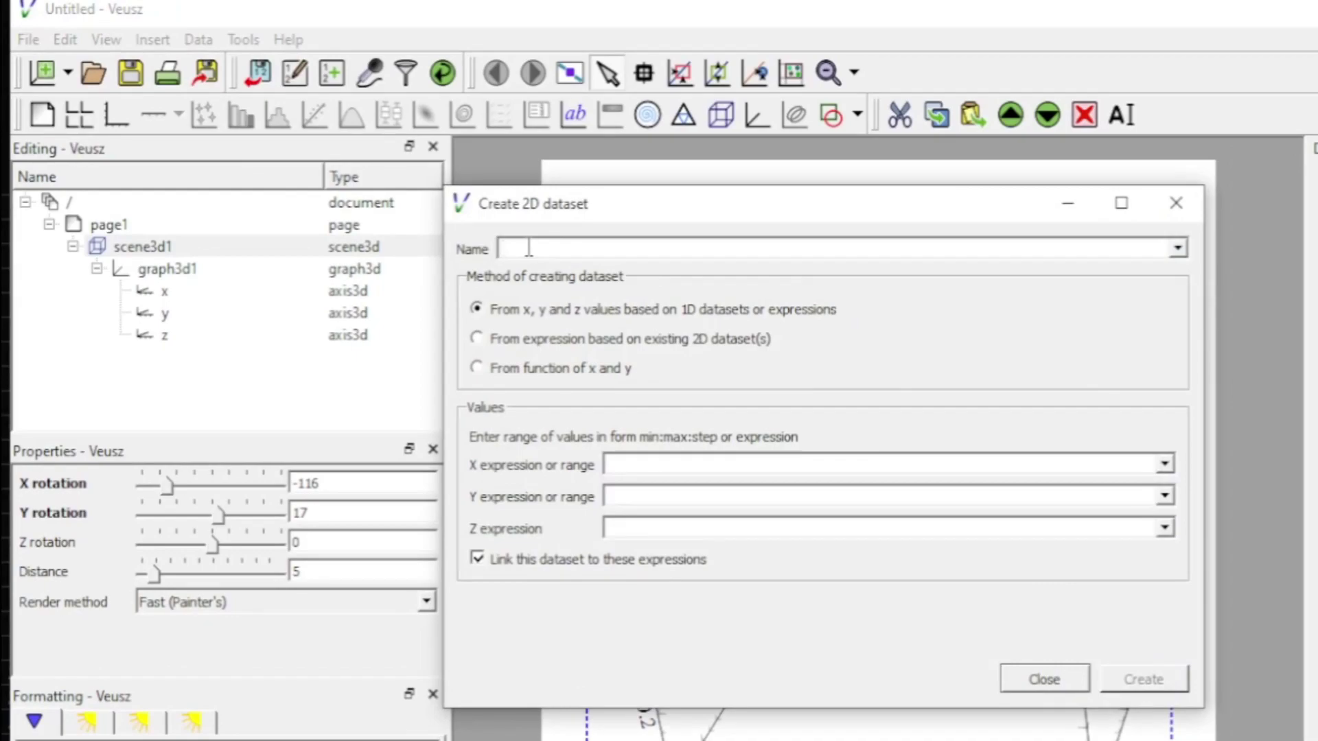
text(2d data)
key(Tab)
Use col1, col2 and col3 as X, Y and Z, create the dataset and close the window.
click(1165, 464)
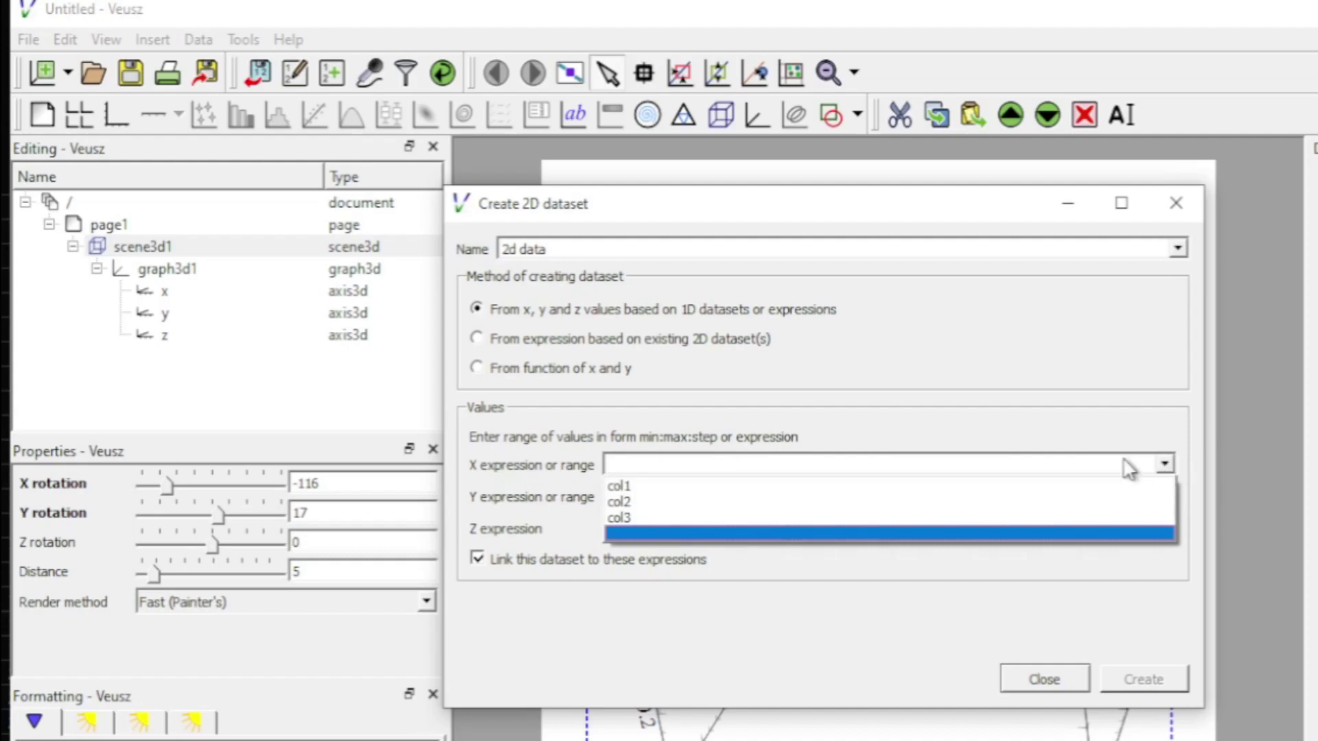
click(728, 494)
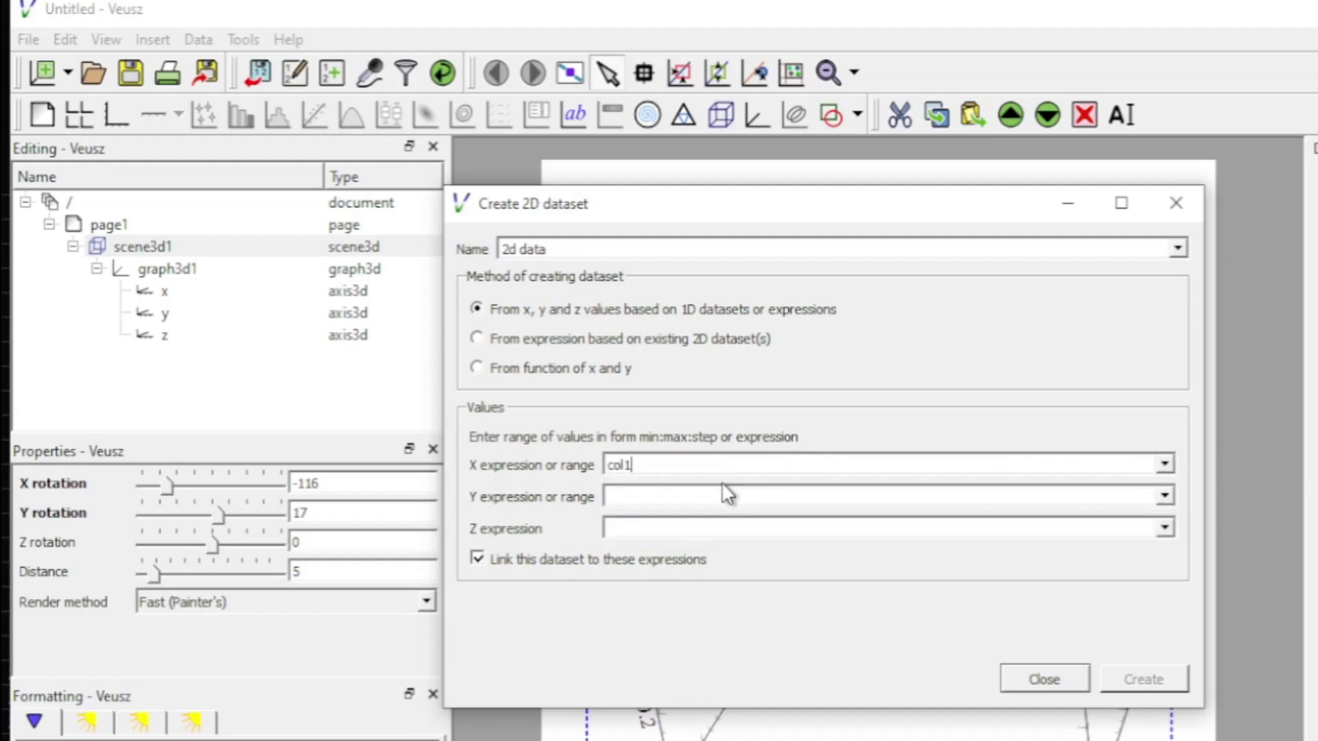
click(1163, 505)
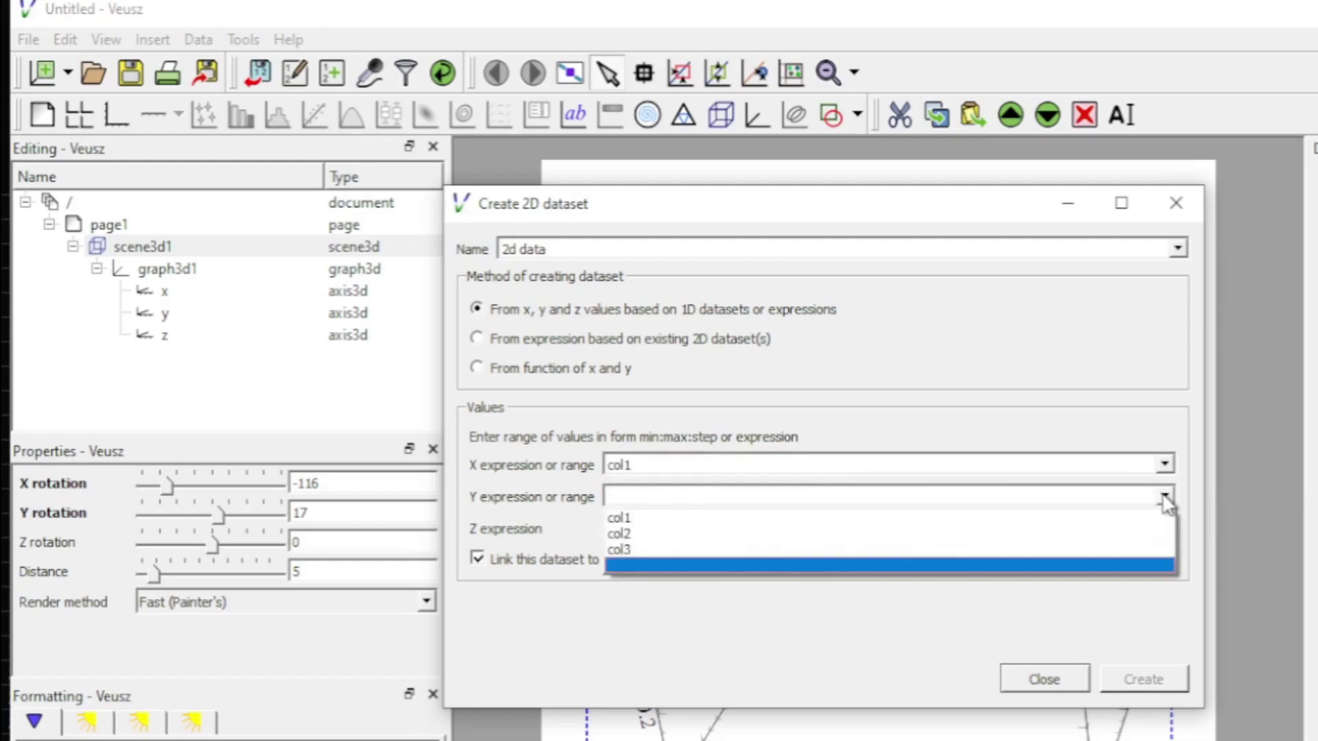
click(802, 538)
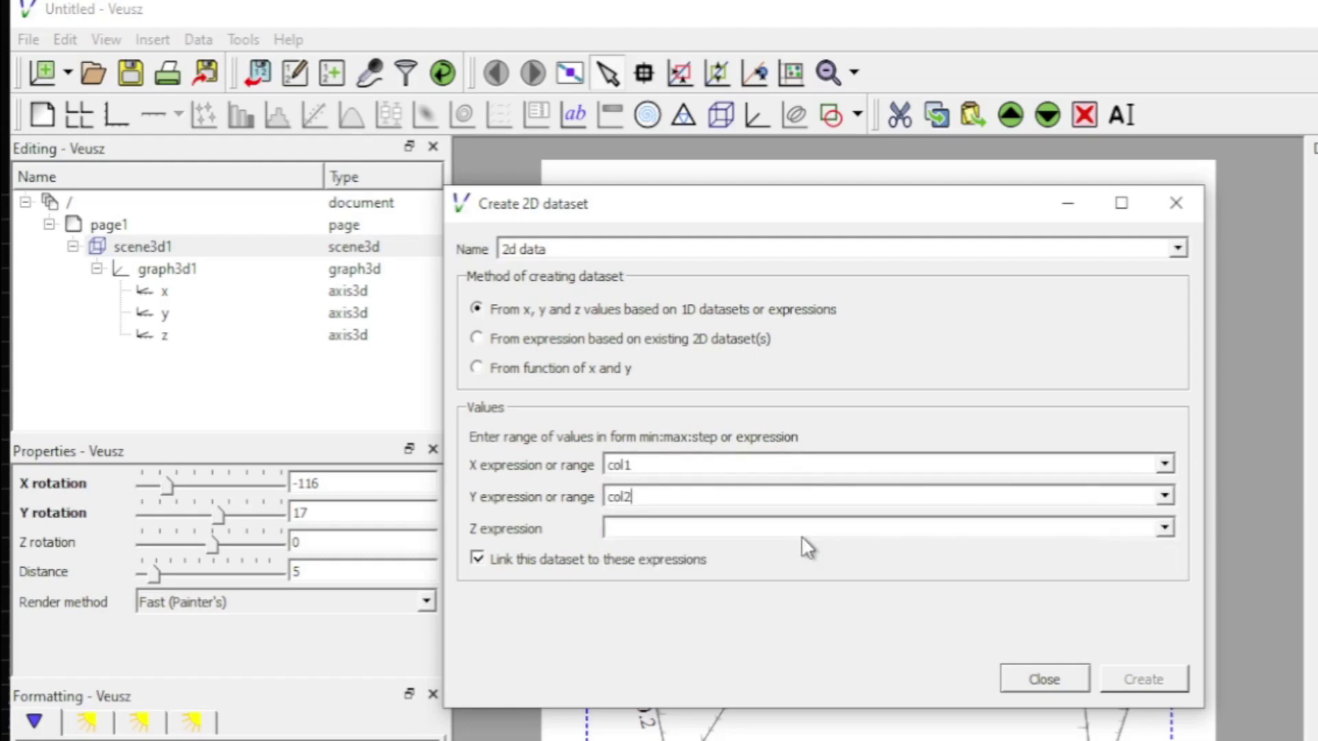
click(1164, 529)
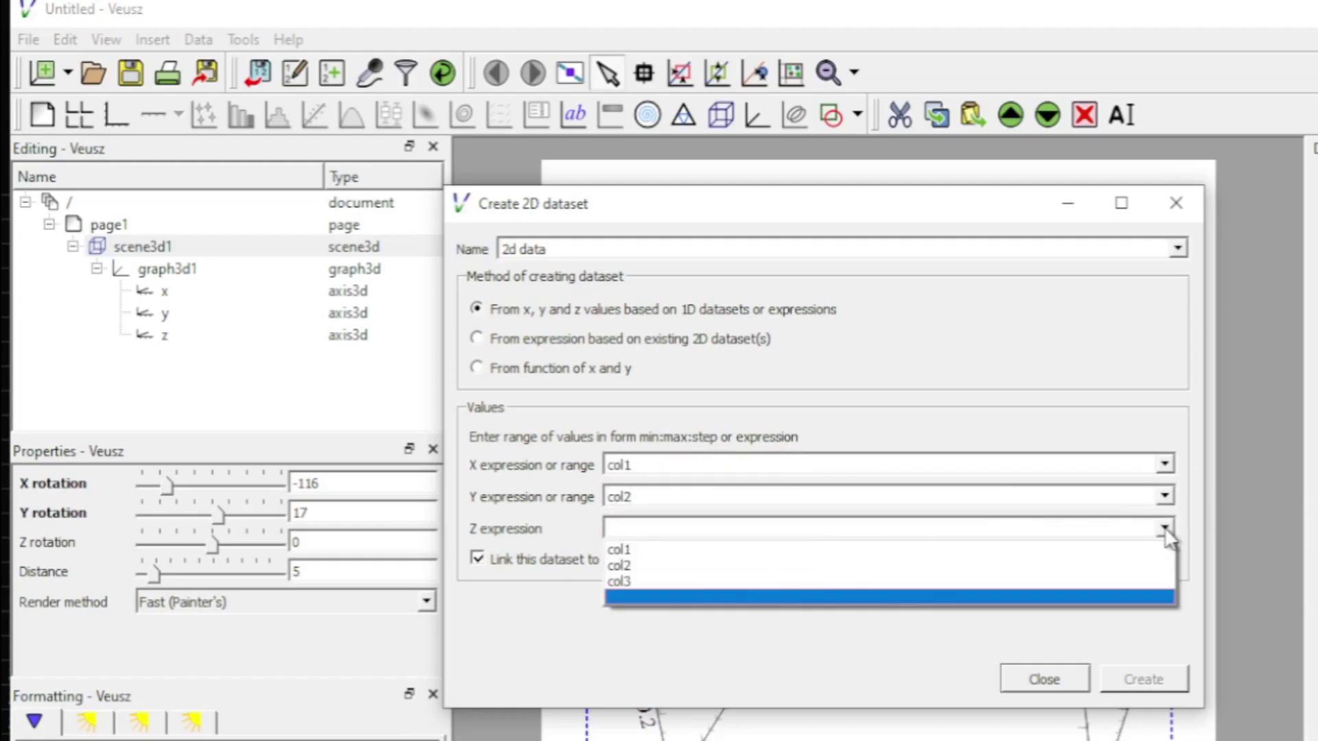
click(768, 582)
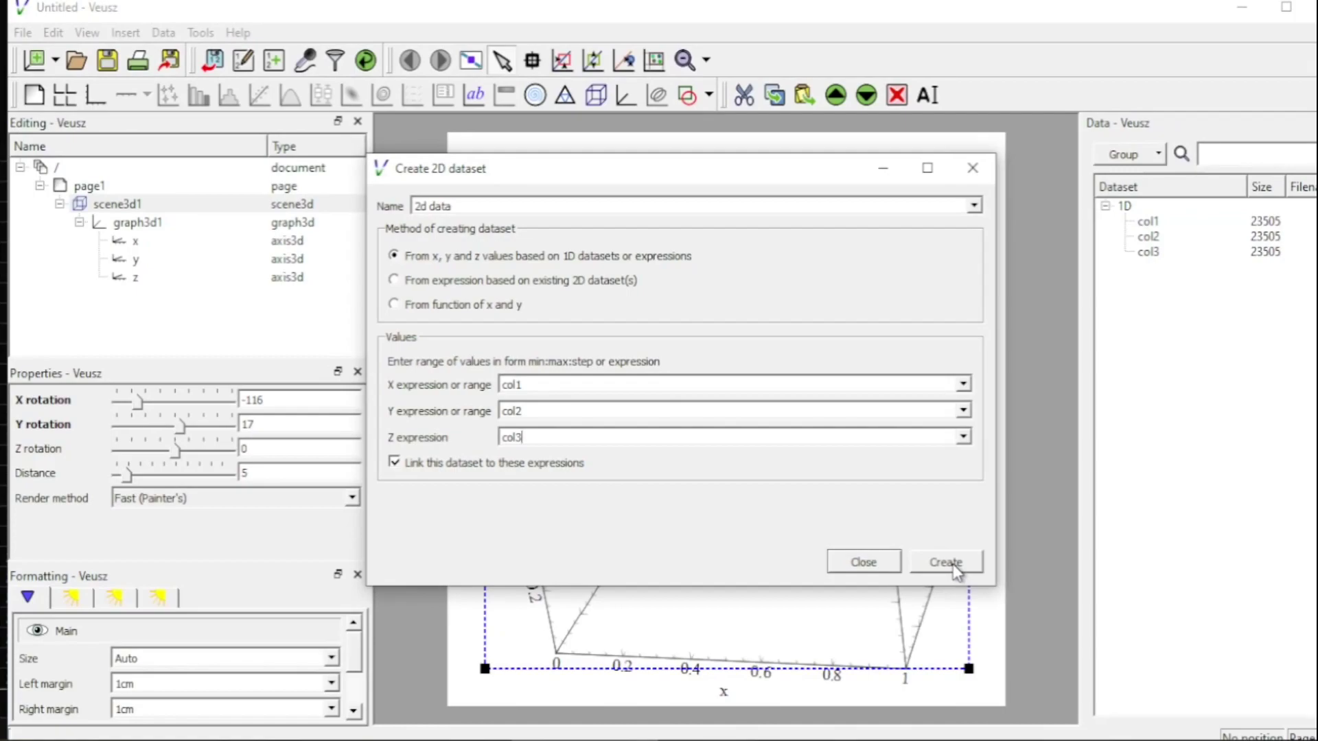
click(945, 563)
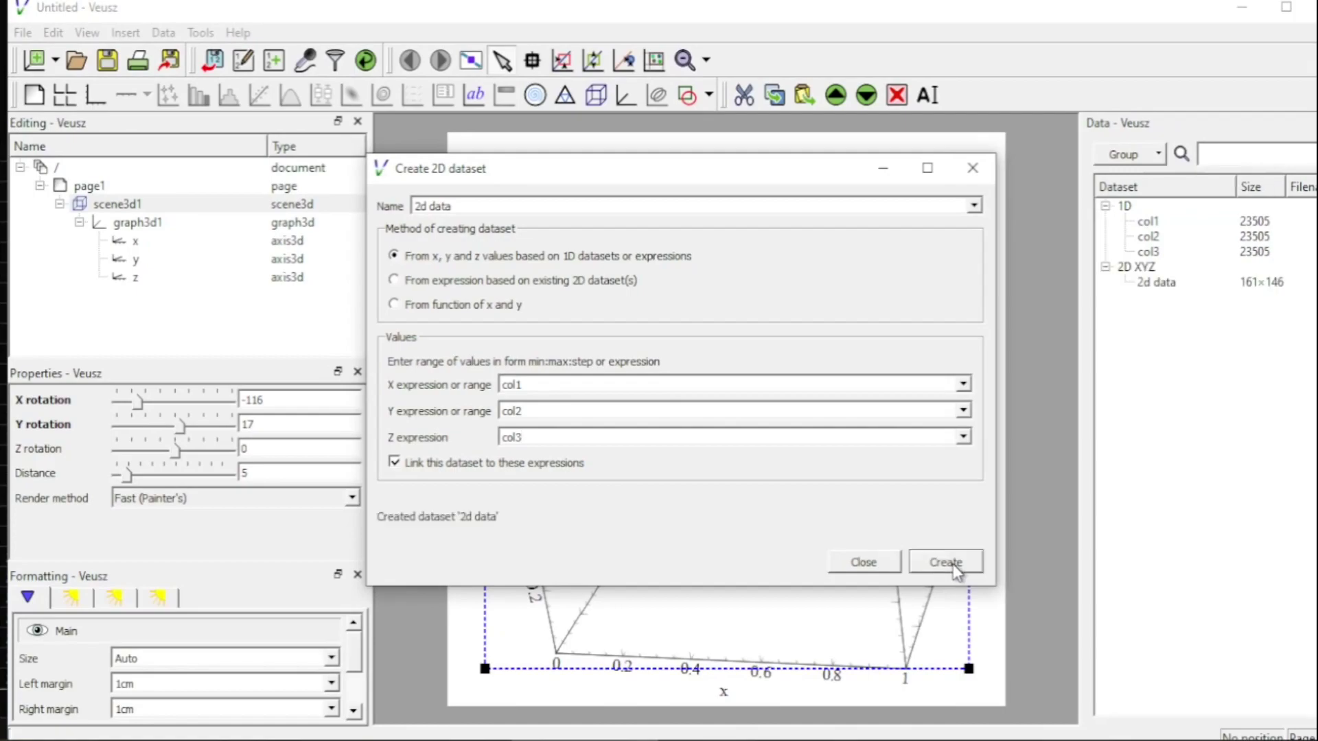
click(1105, 207)
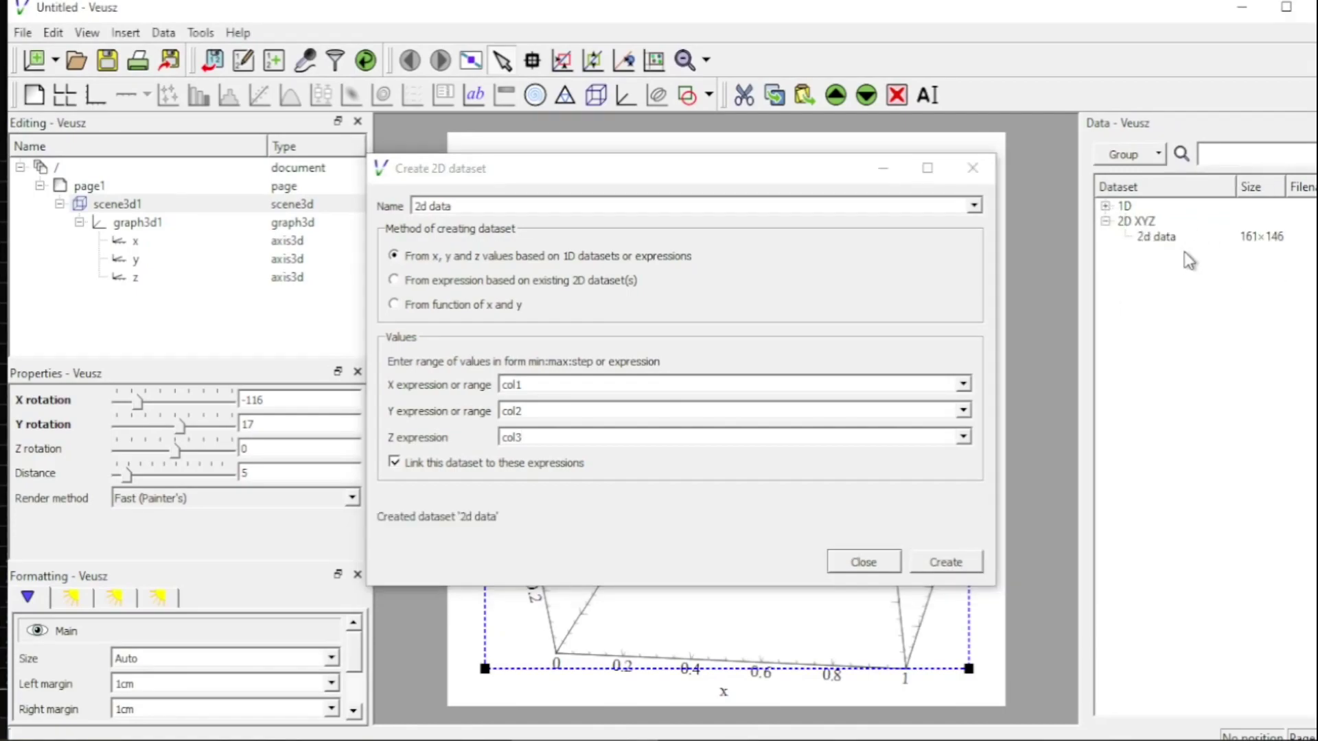
click(862, 562)
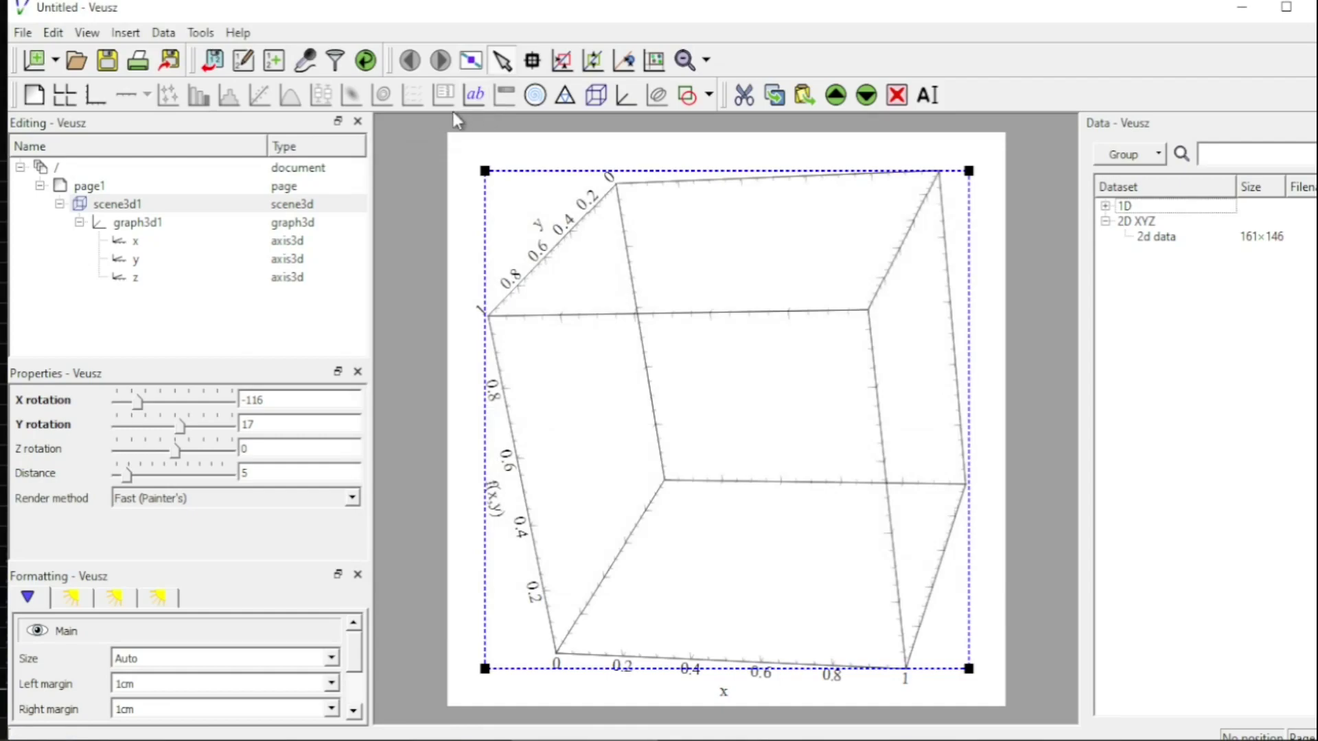
click(142, 225)
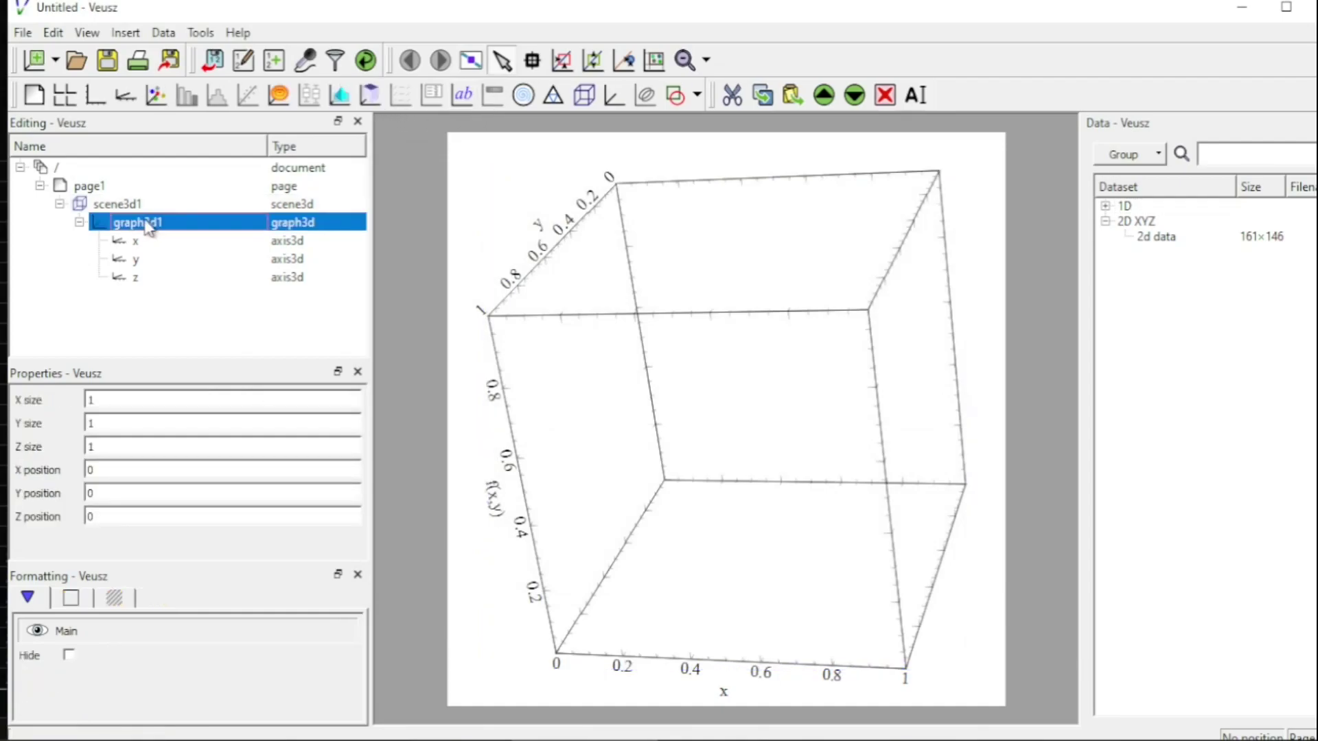
Add a 3D surface to graph3d1 in z(x,y) mode plotting the 2d data dataset.
click(342, 96)
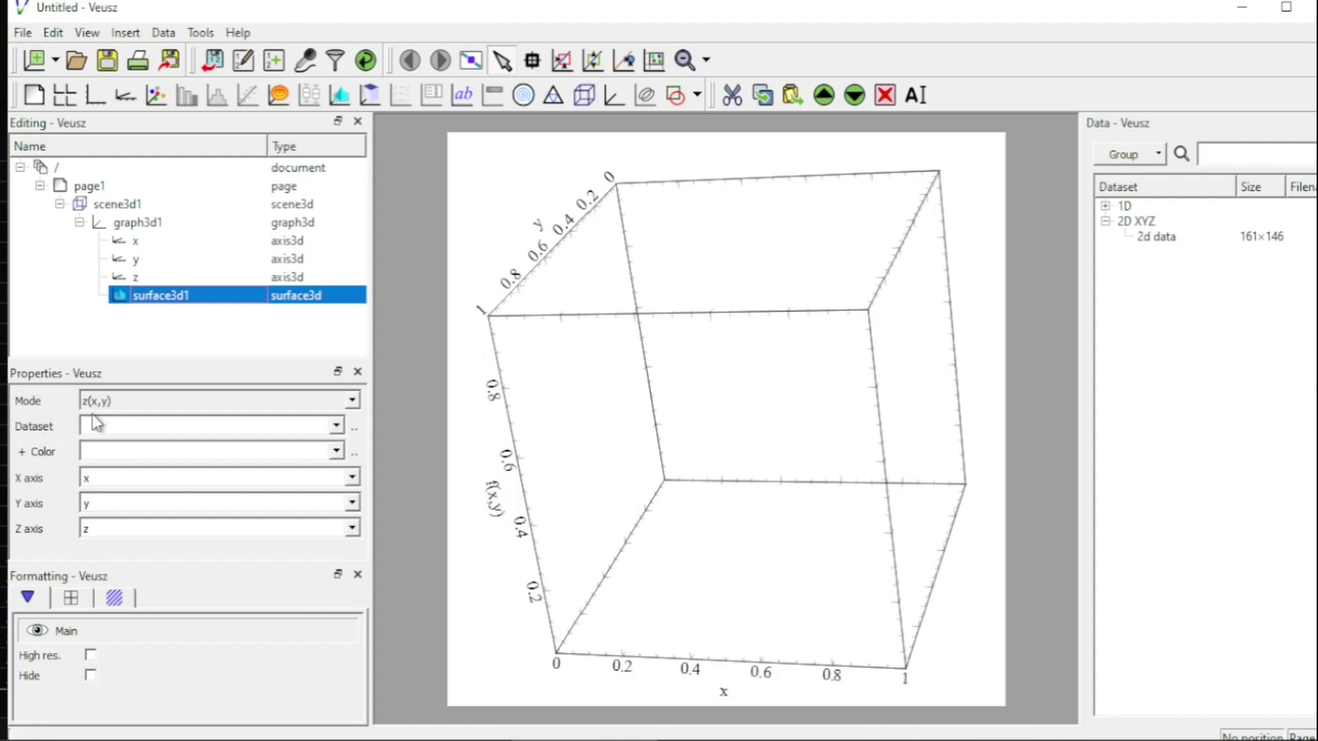
click(352, 402)
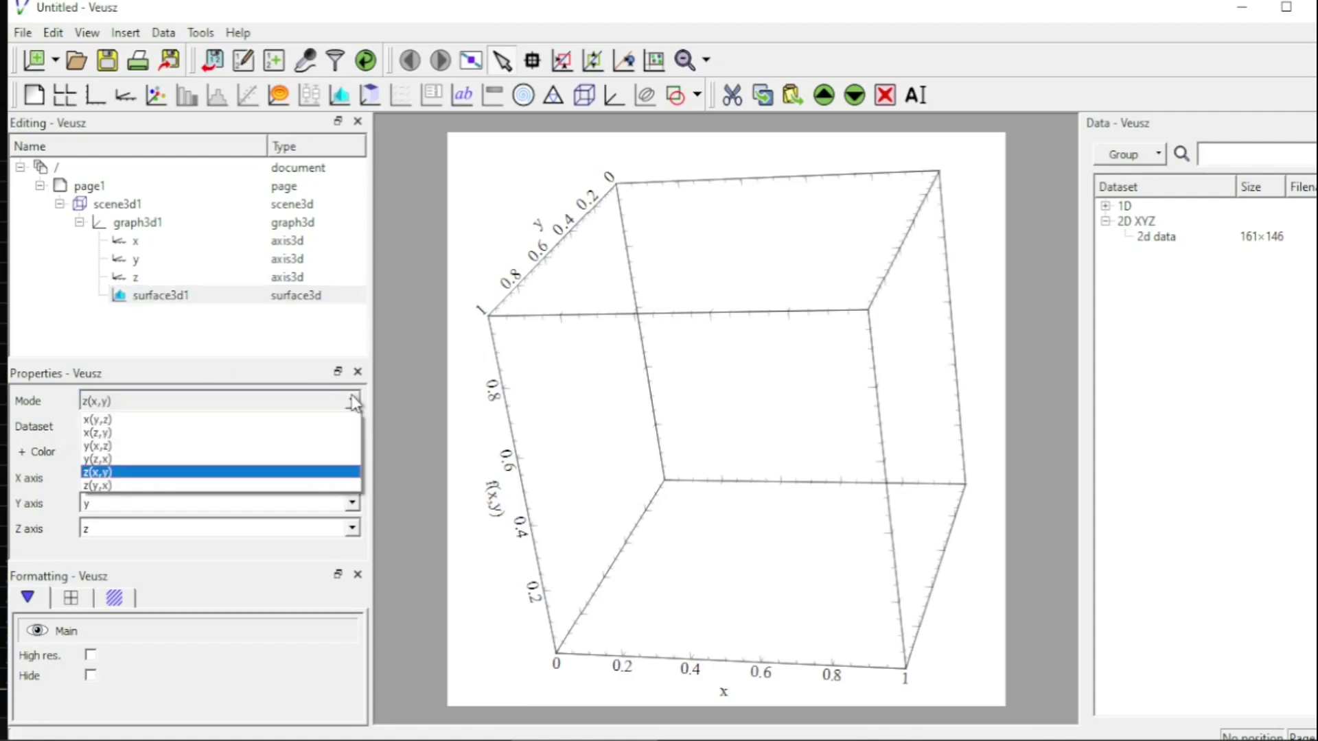
click(124, 473)
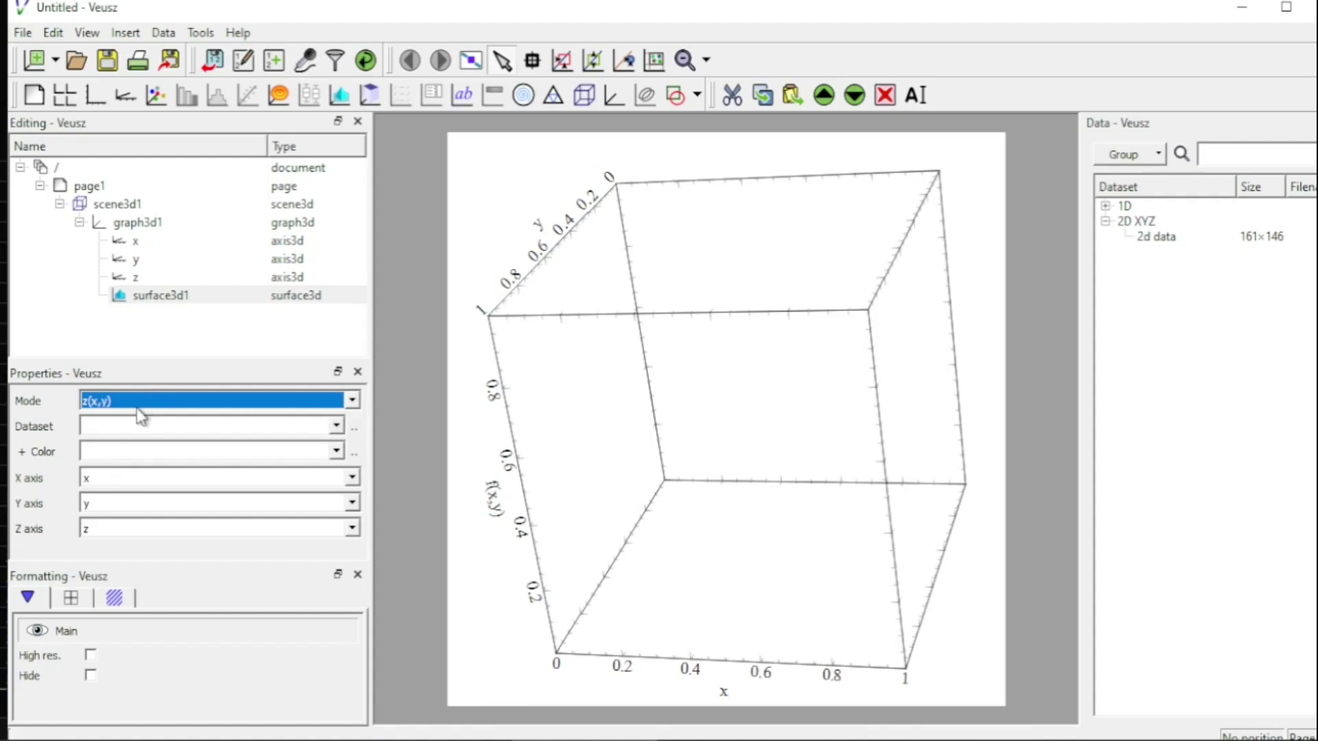
click(337, 426)
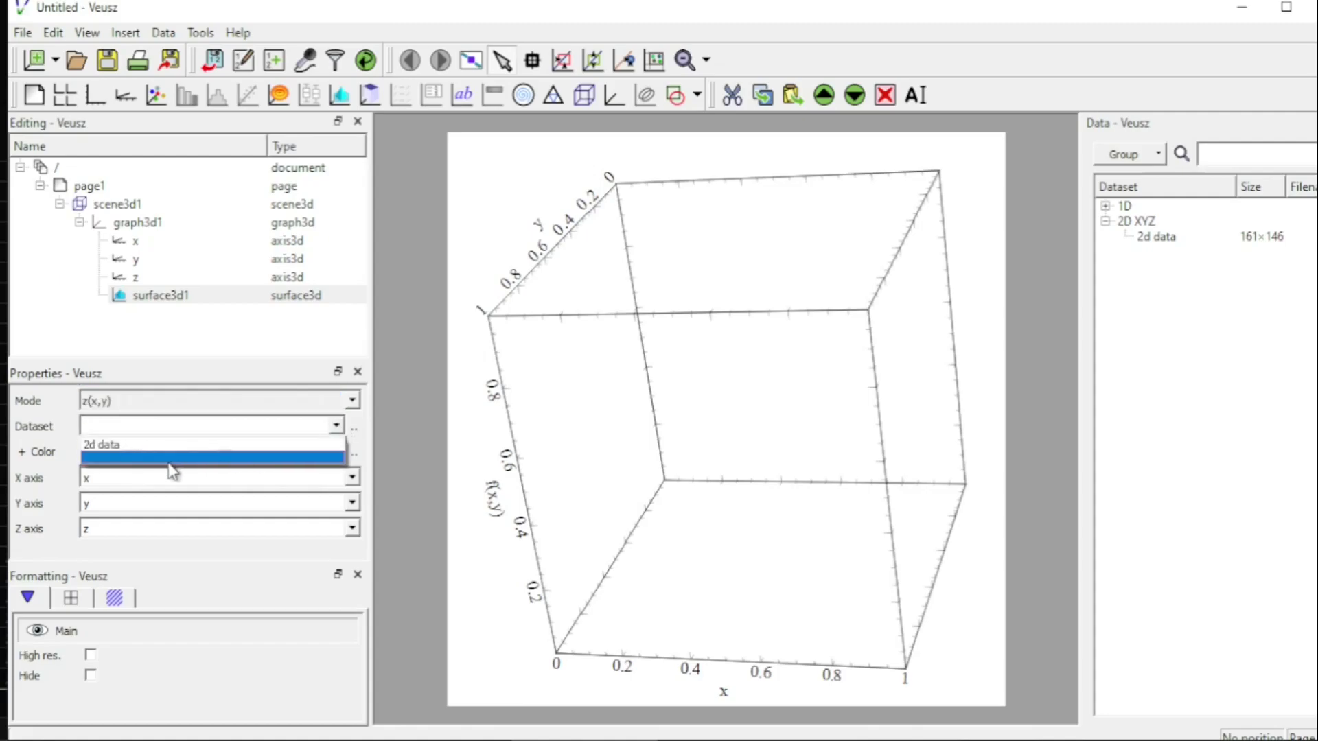
click(146, 446)
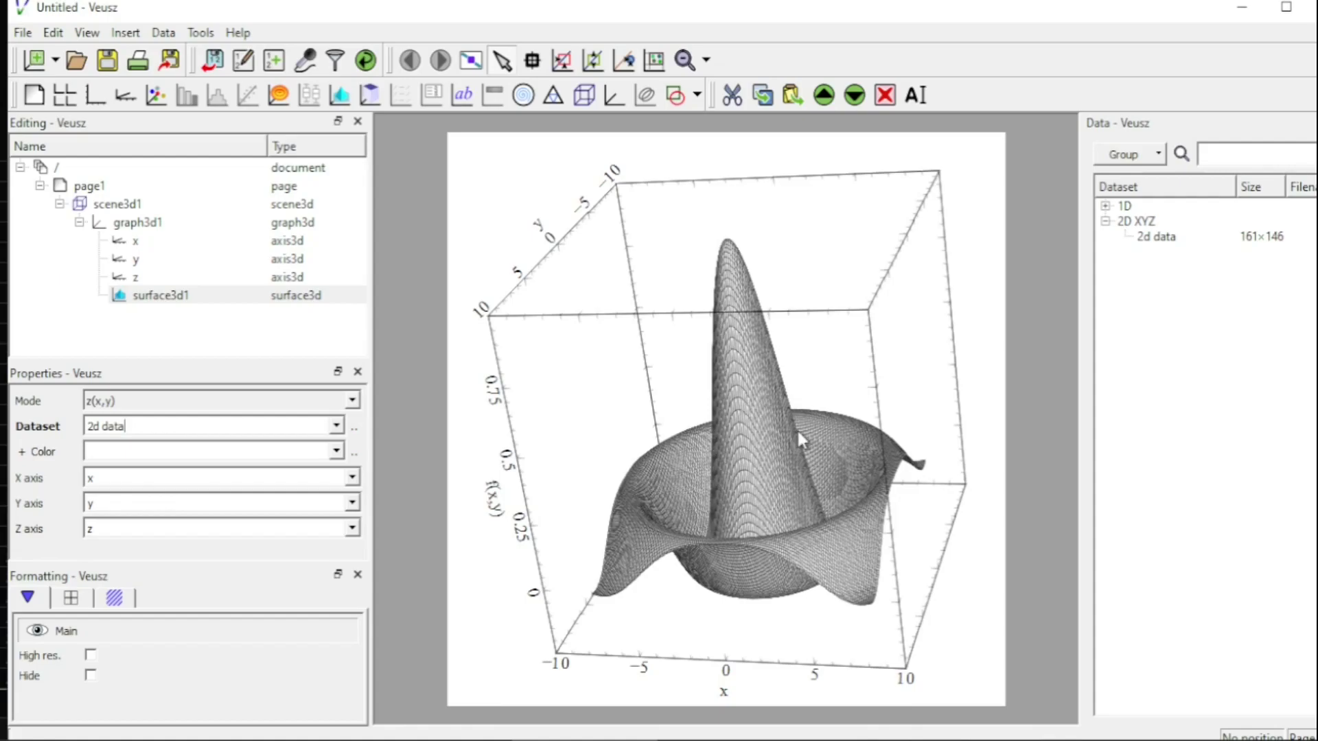
Set graph3d1's Z size to 0.6 to flatten the box.
click(122, 210)
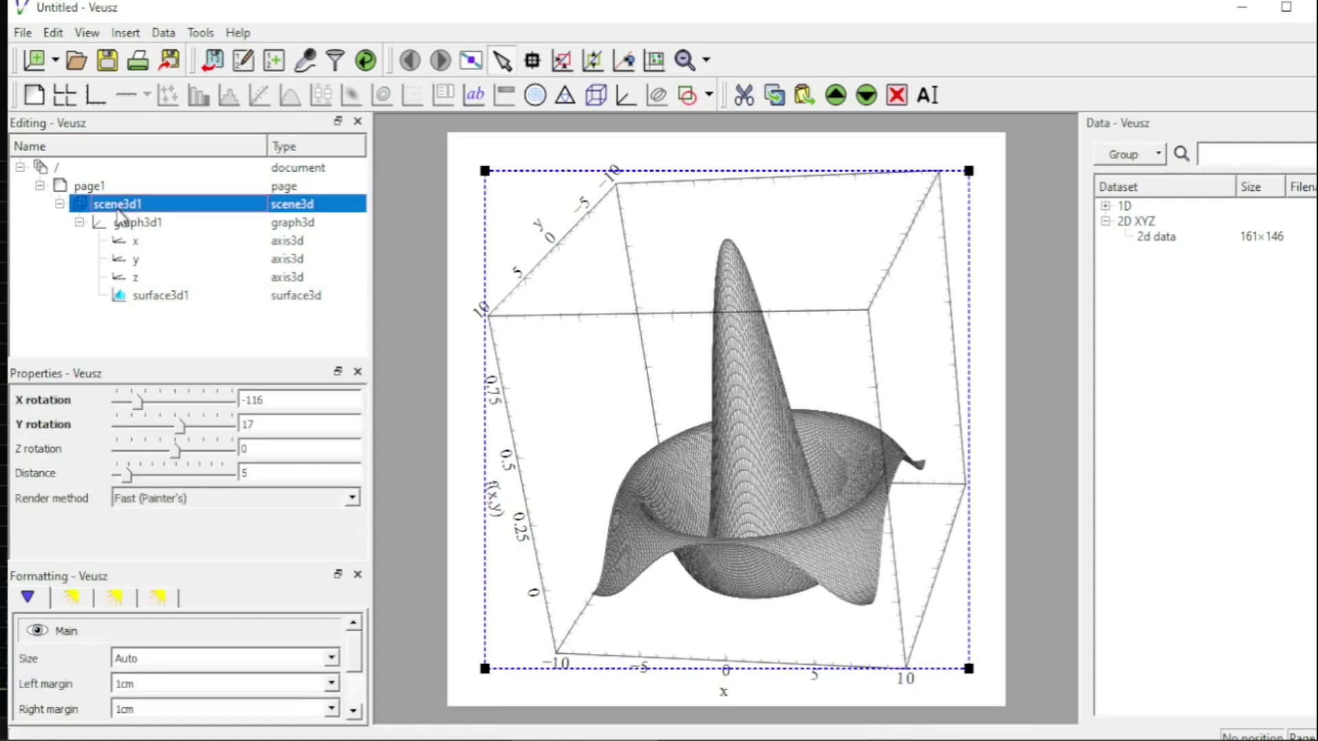
click(128, 225)
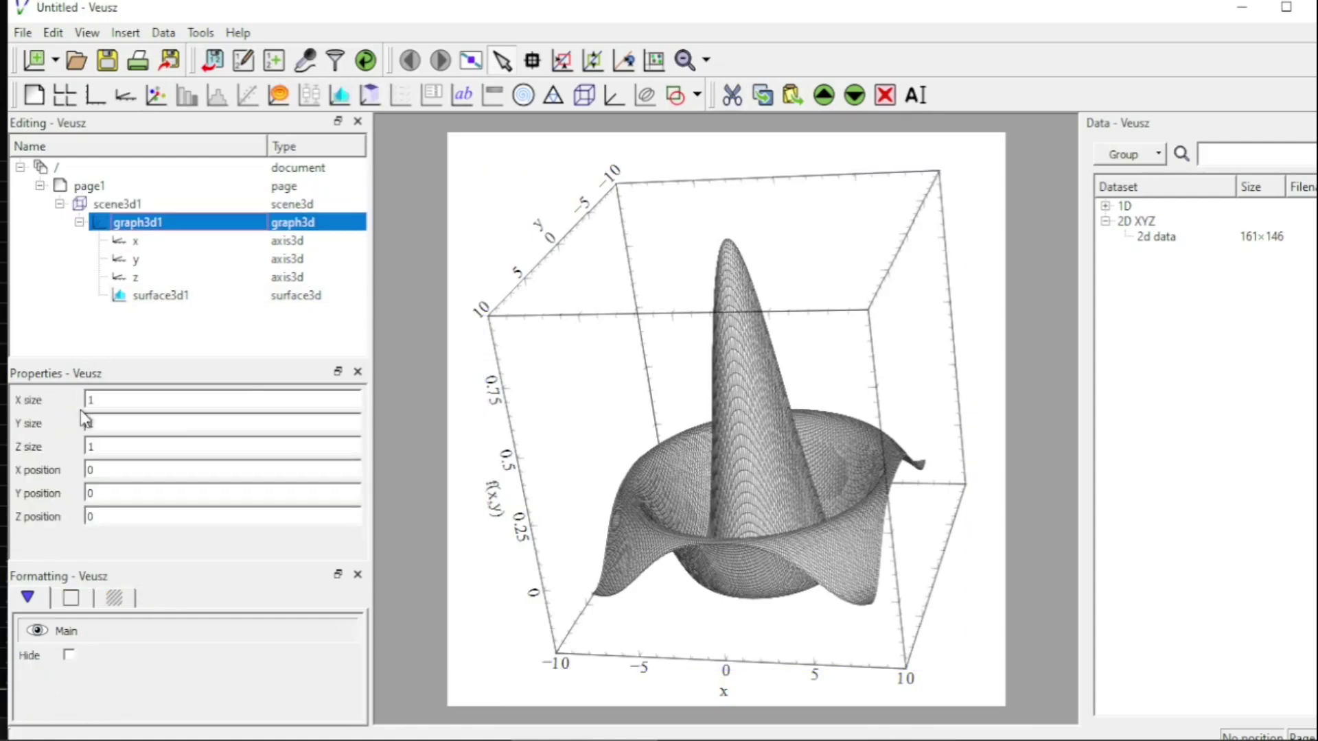
click(96, 449)
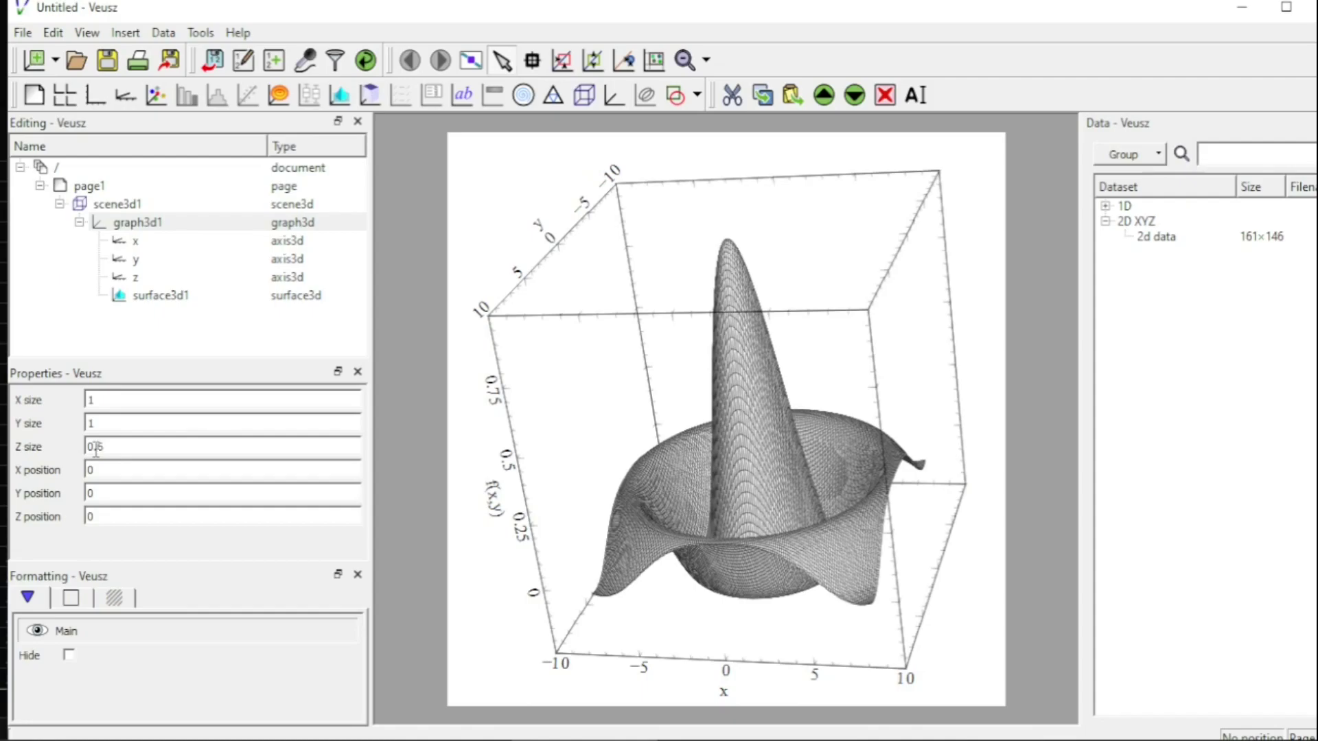
click(120, 472)
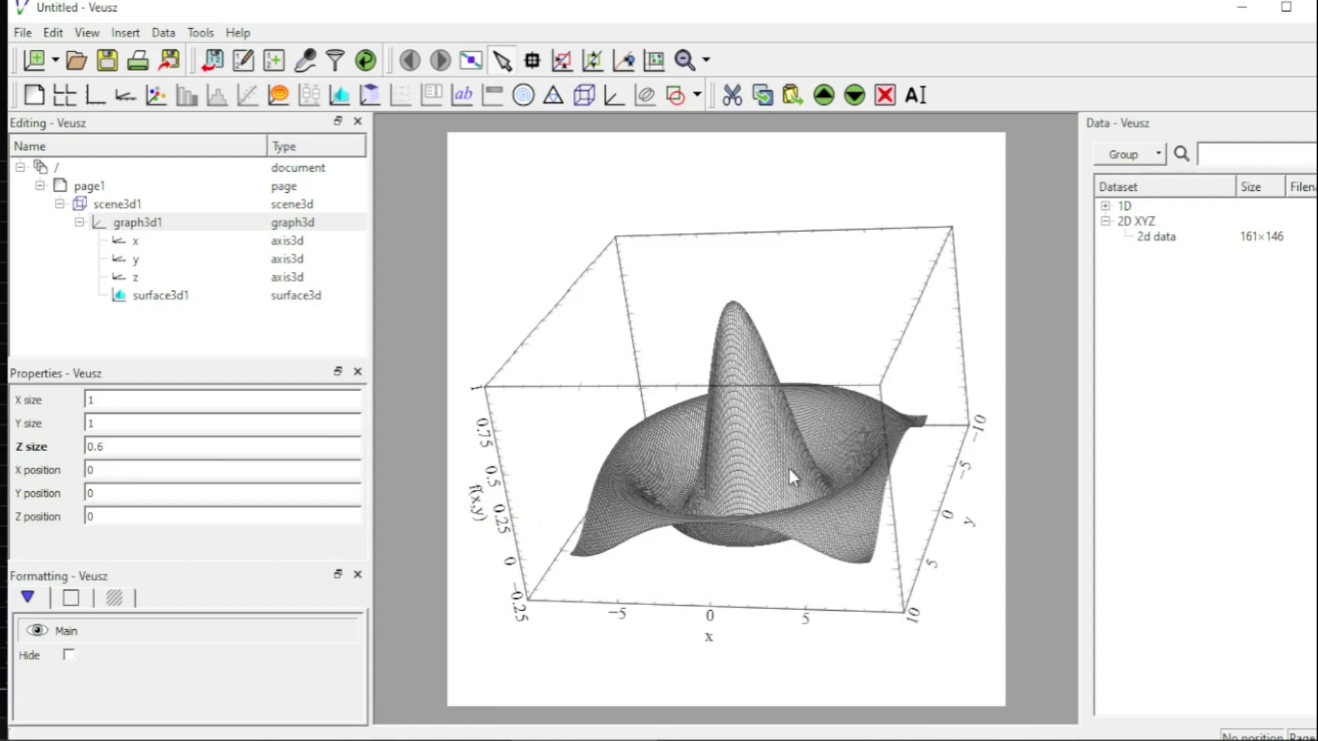
click(172, 302)
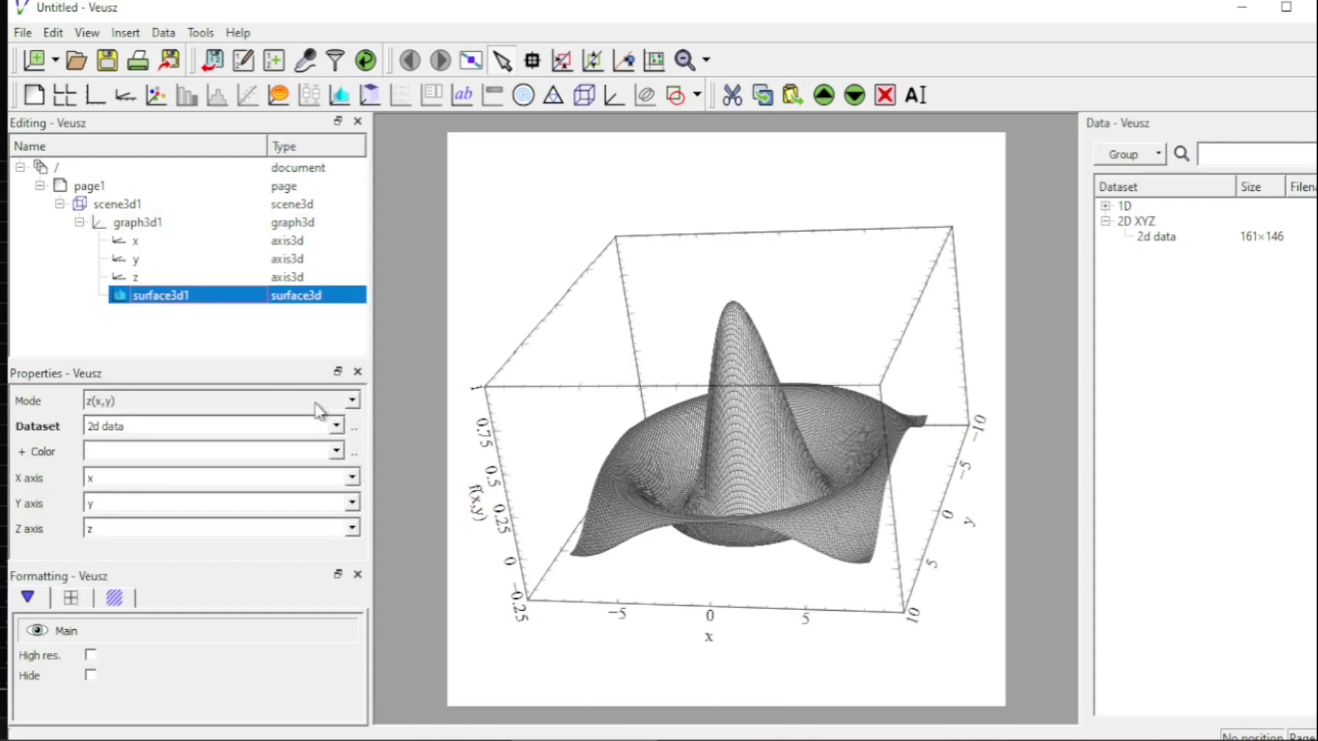
Set surface3d1's Surface Color to green, after briefly trying cyan.
scroll(319, 410, down, 1)
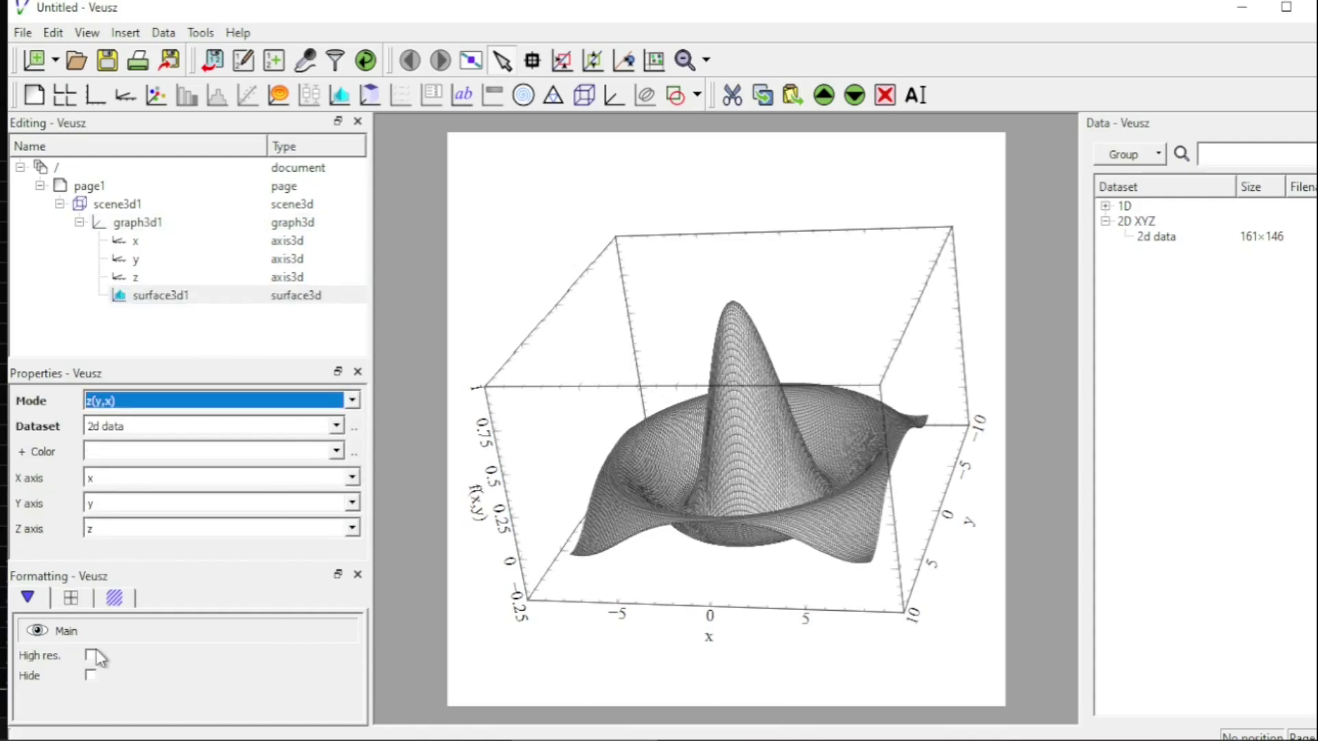
click(115, 600)
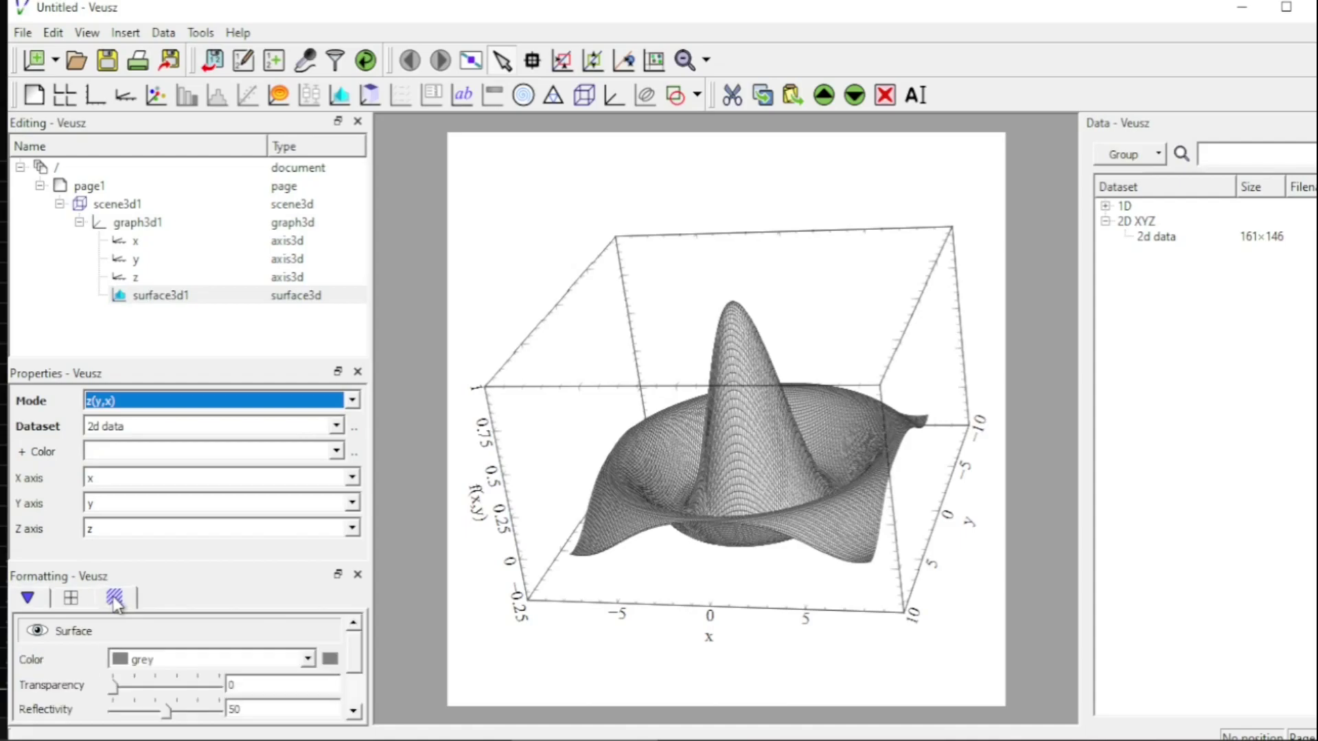
click(357, 671)
drag(355, 667, 355, 673)
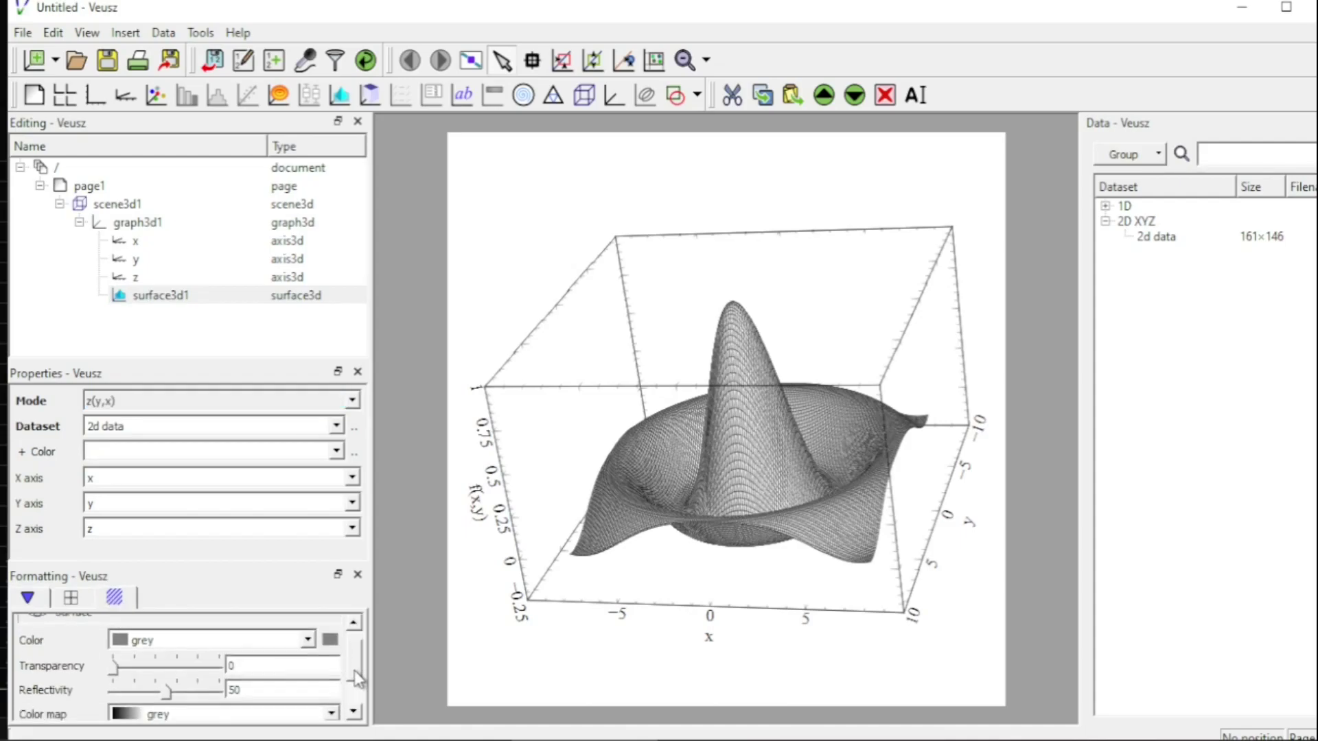
click(309, 641)
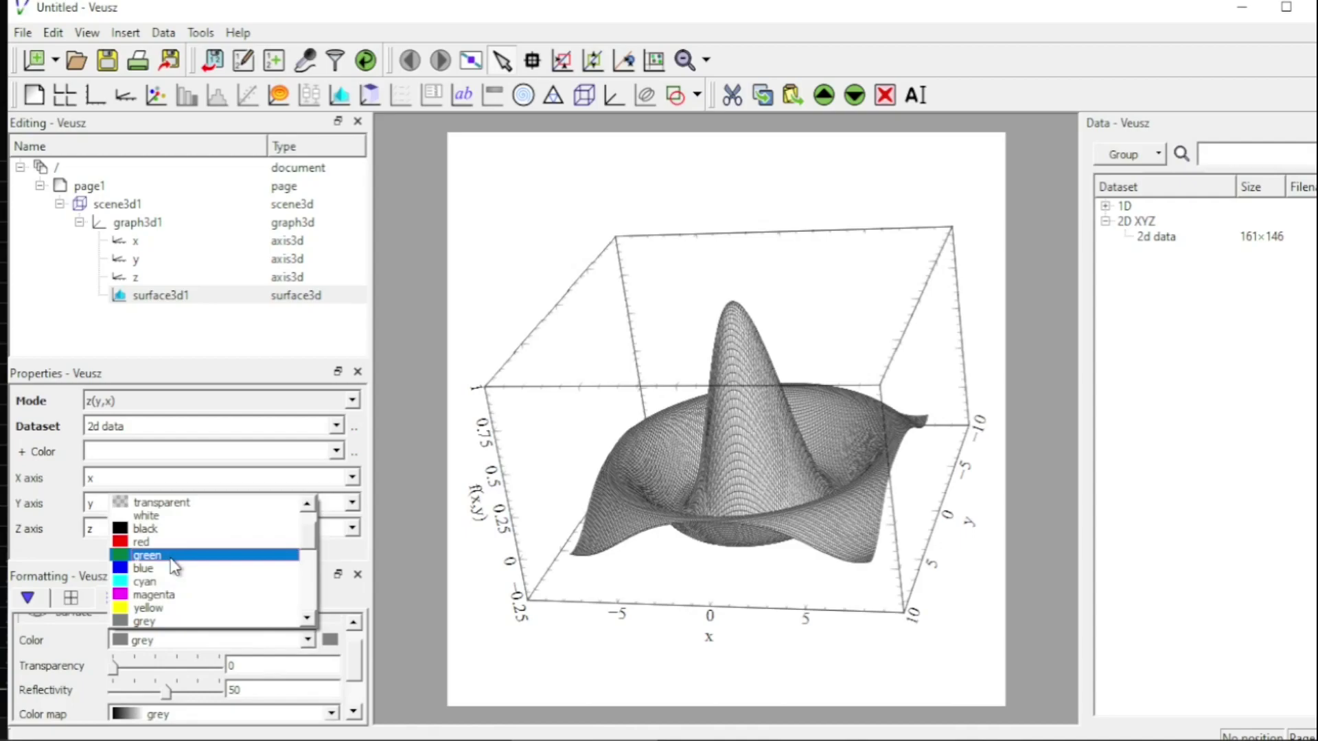
key(Escape)
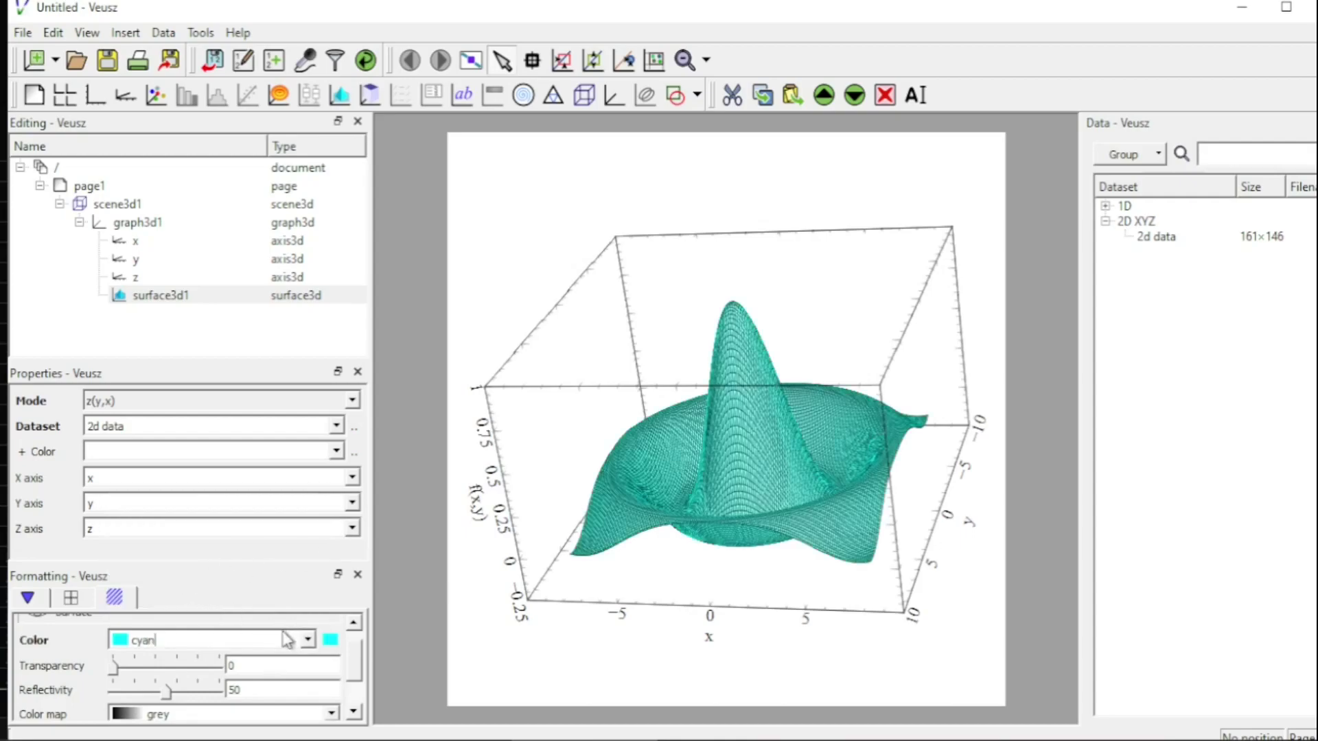
click(309, 642)
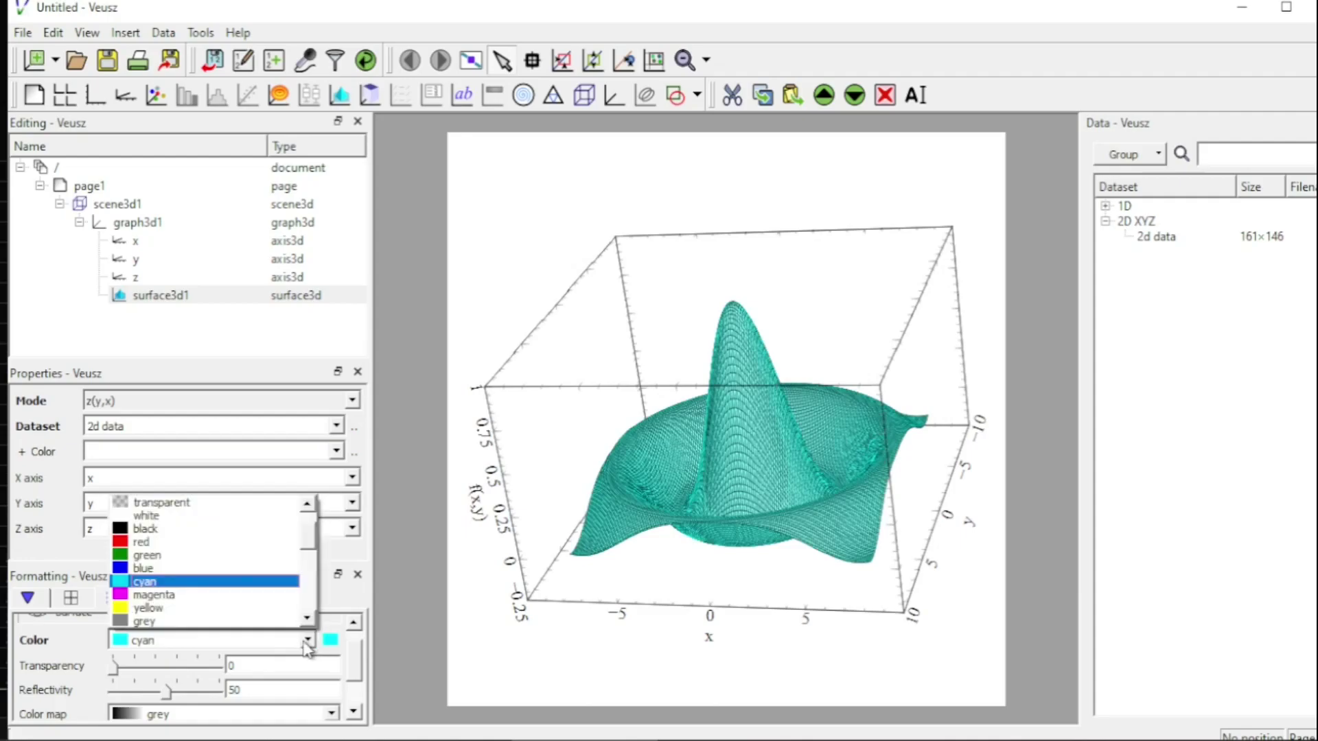
click(150, 559)
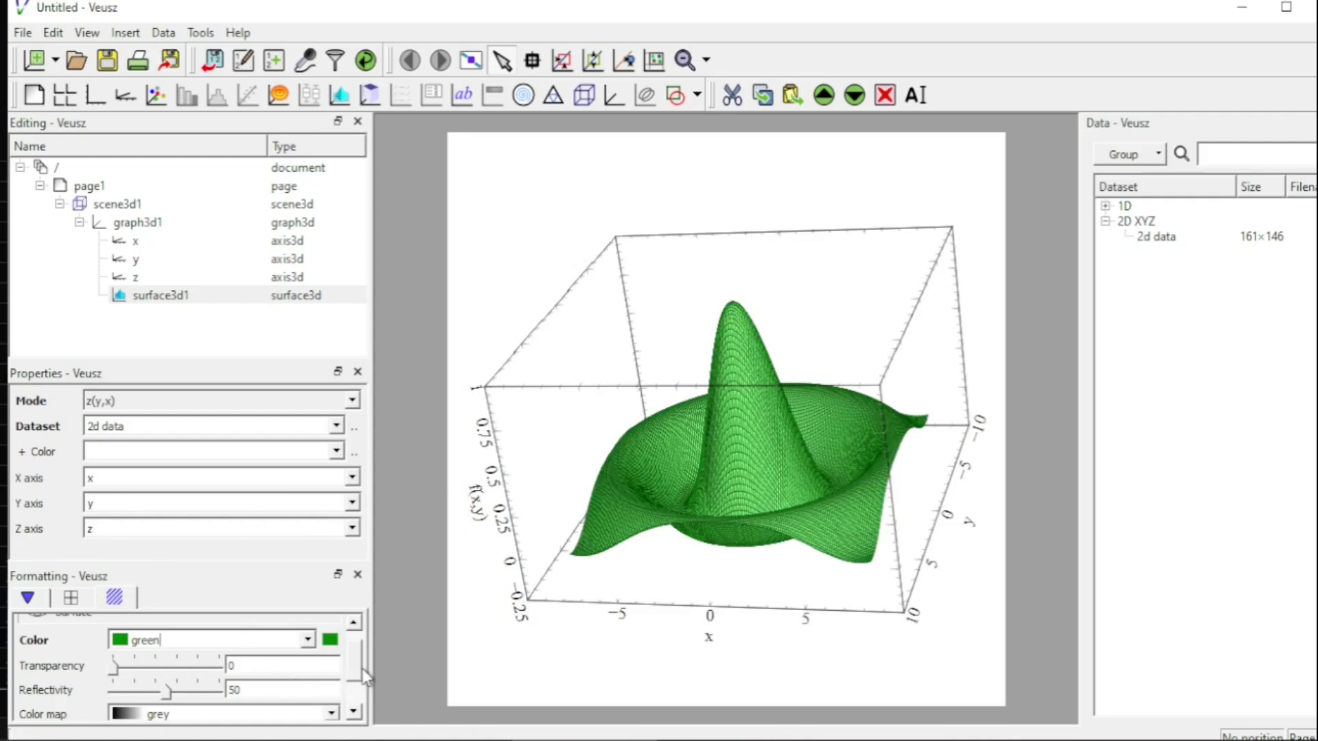
scroll(366, 678, down, 1)
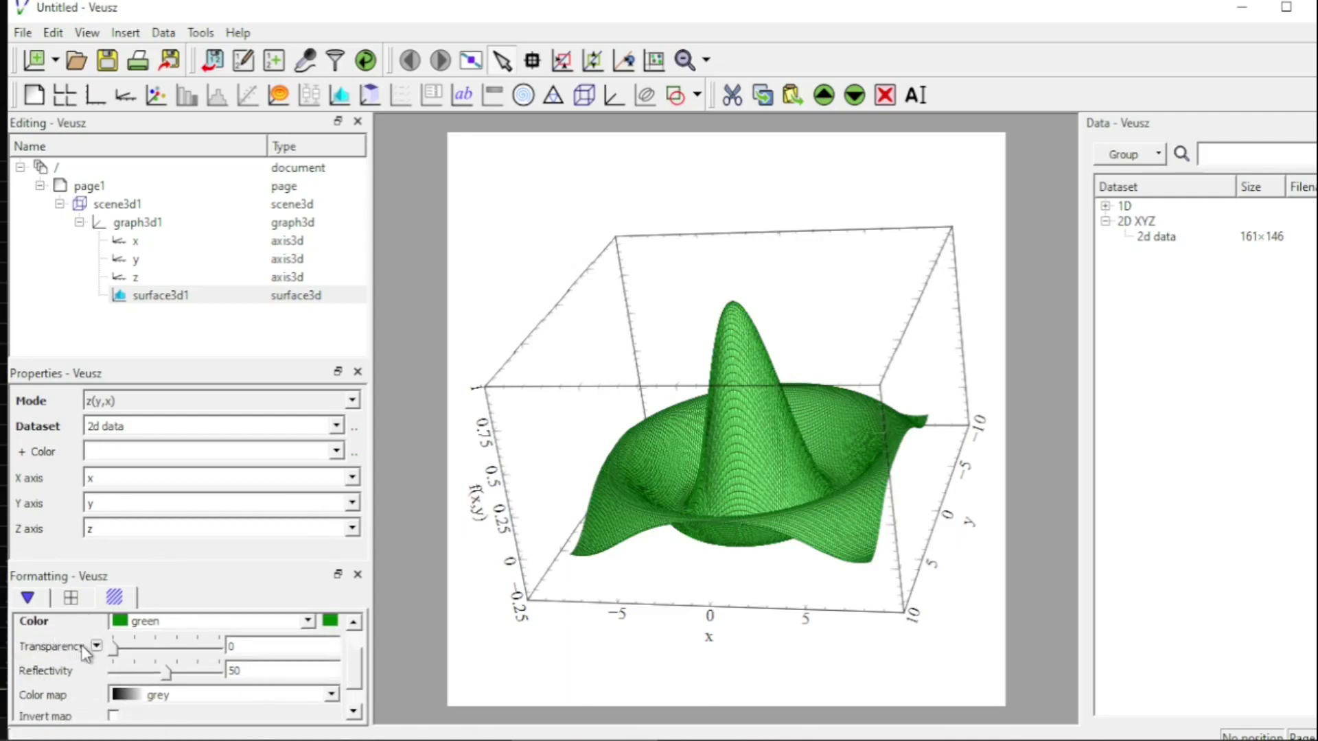
Set the surface transparency to 16 and its reflectivity to 57.
drag(135, 645, 188, 639)
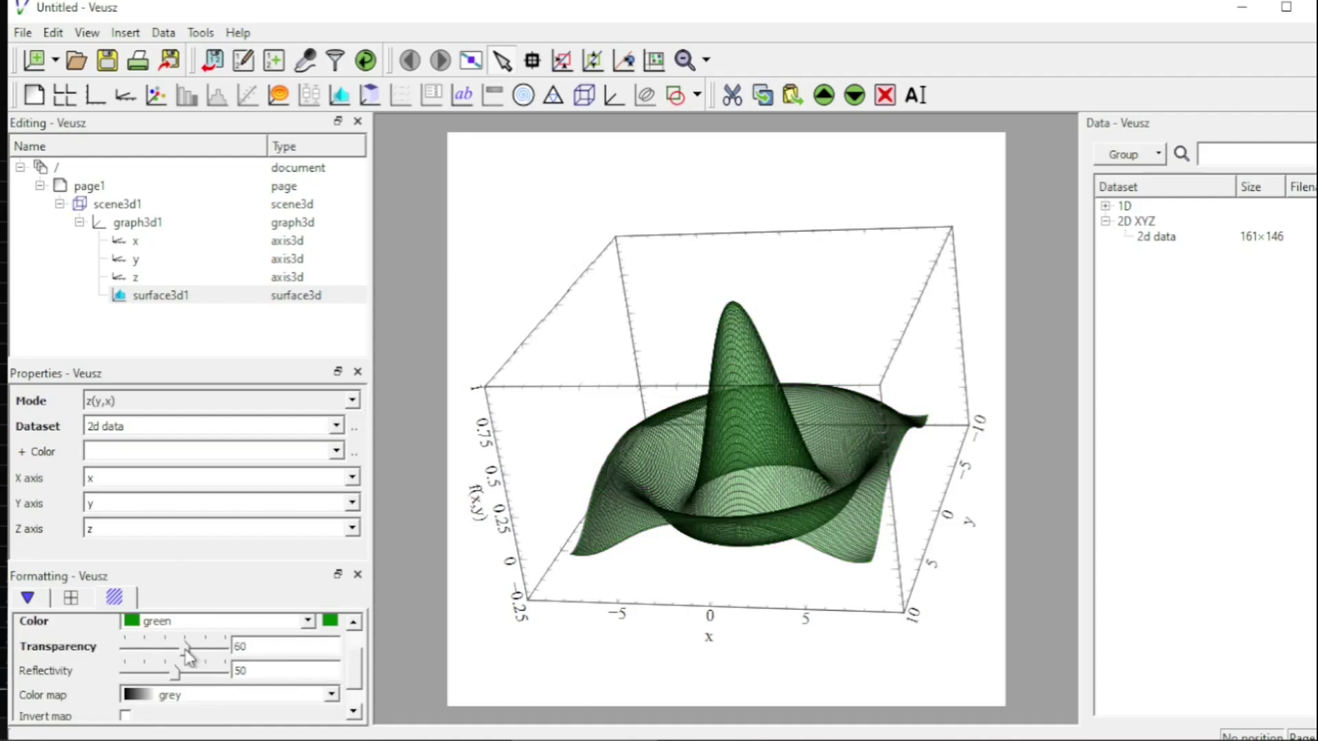
click(132, 650)
drag(136, 655, 142, 656)
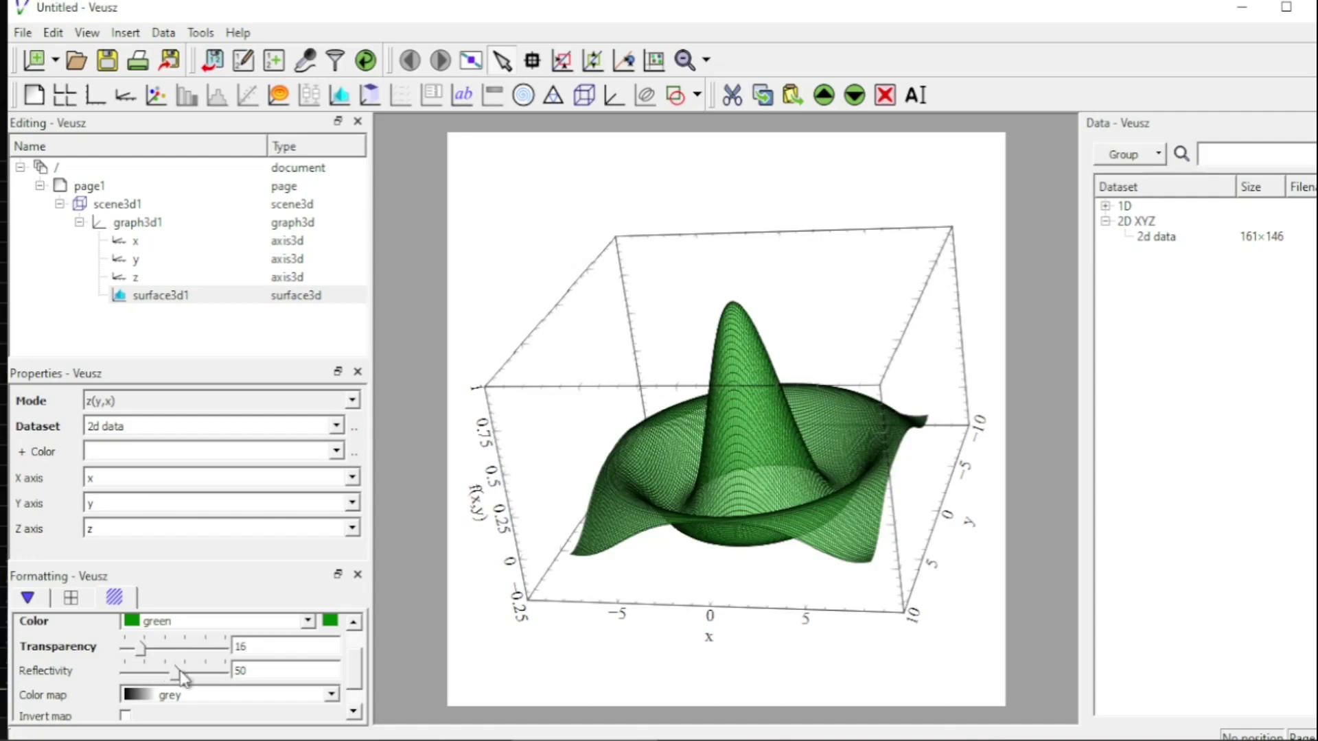
drag(182, 678, 136, 676)
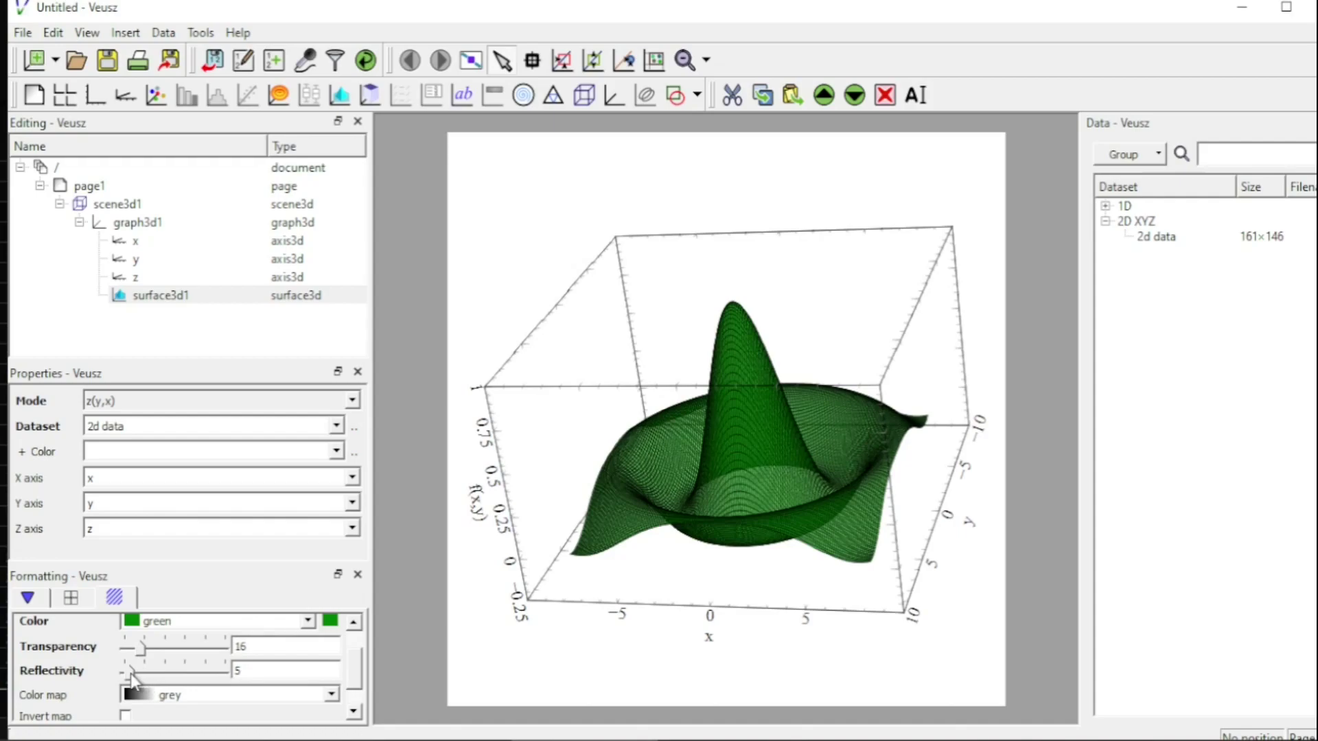
drag(133, 680, 183, 676)
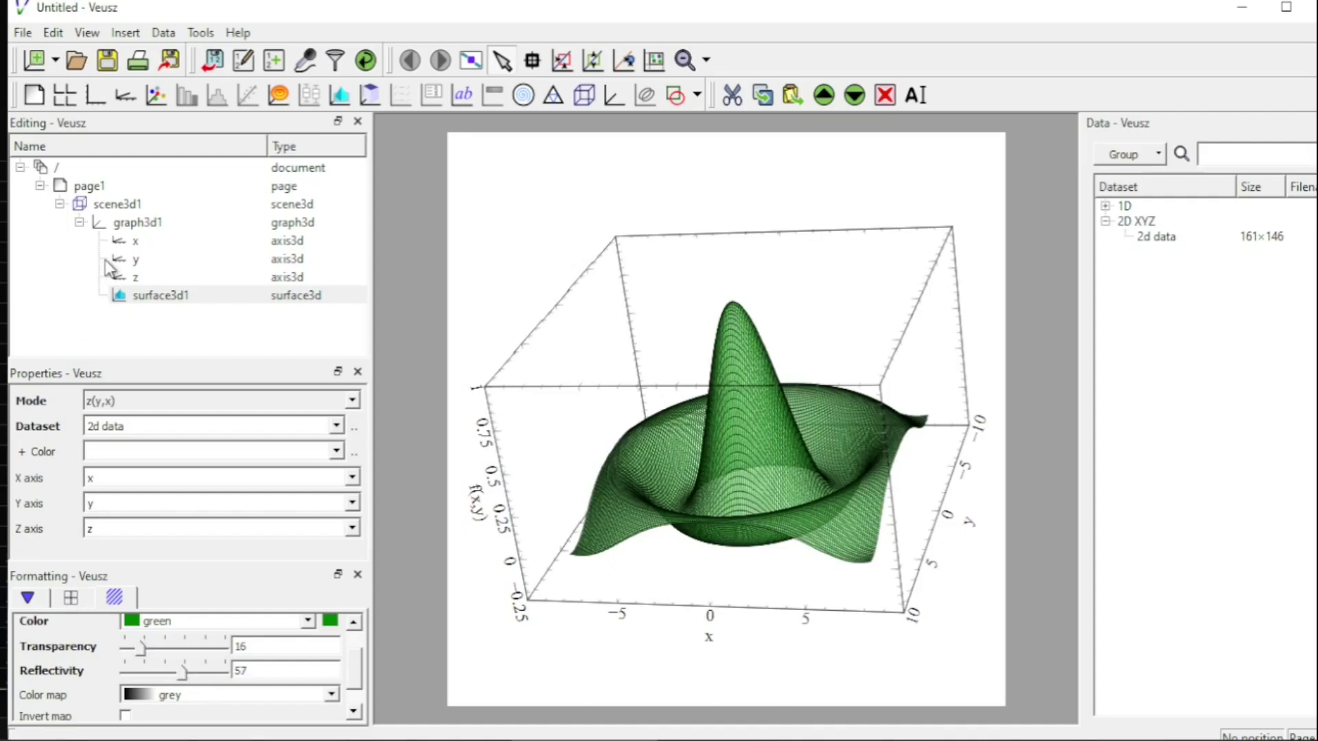
Select the 3D scene and adjust the first light's intensity to about 100.
click(114, 210)
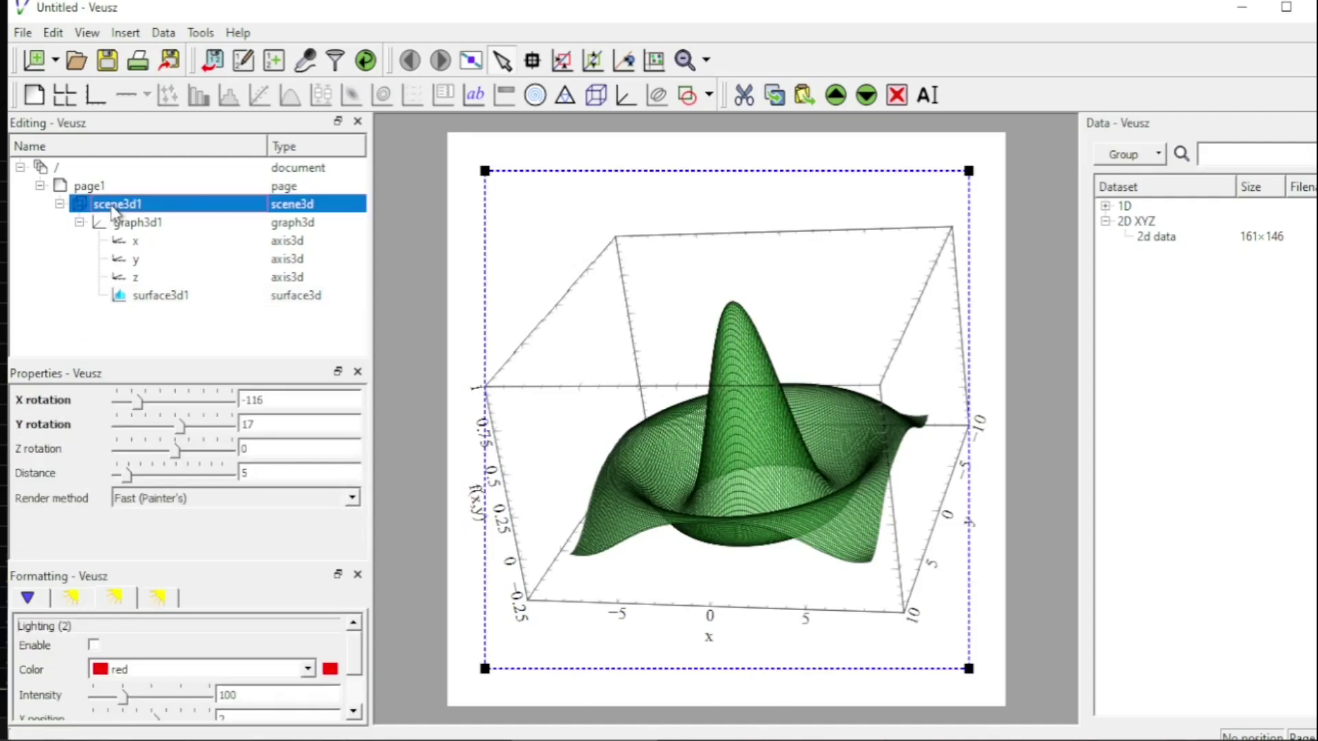
click(72, 600)
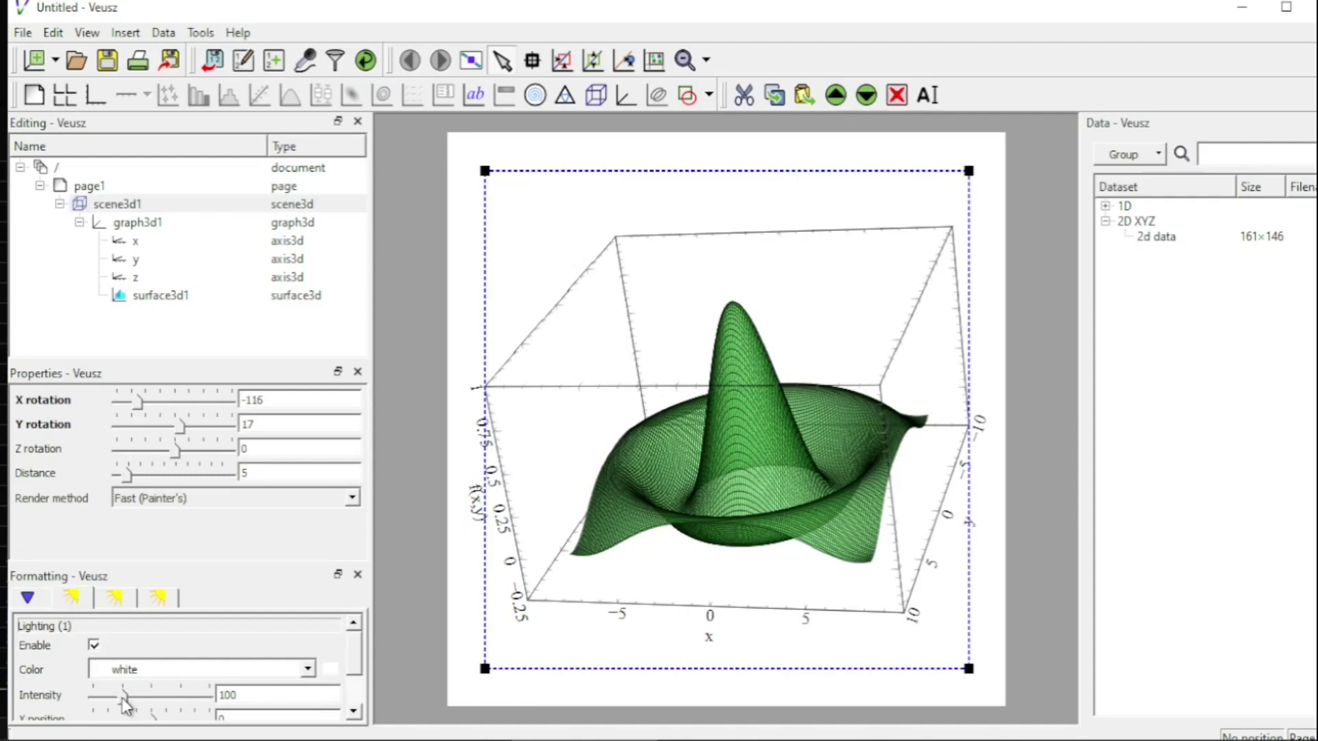
drag(121, 698, 155, 700)
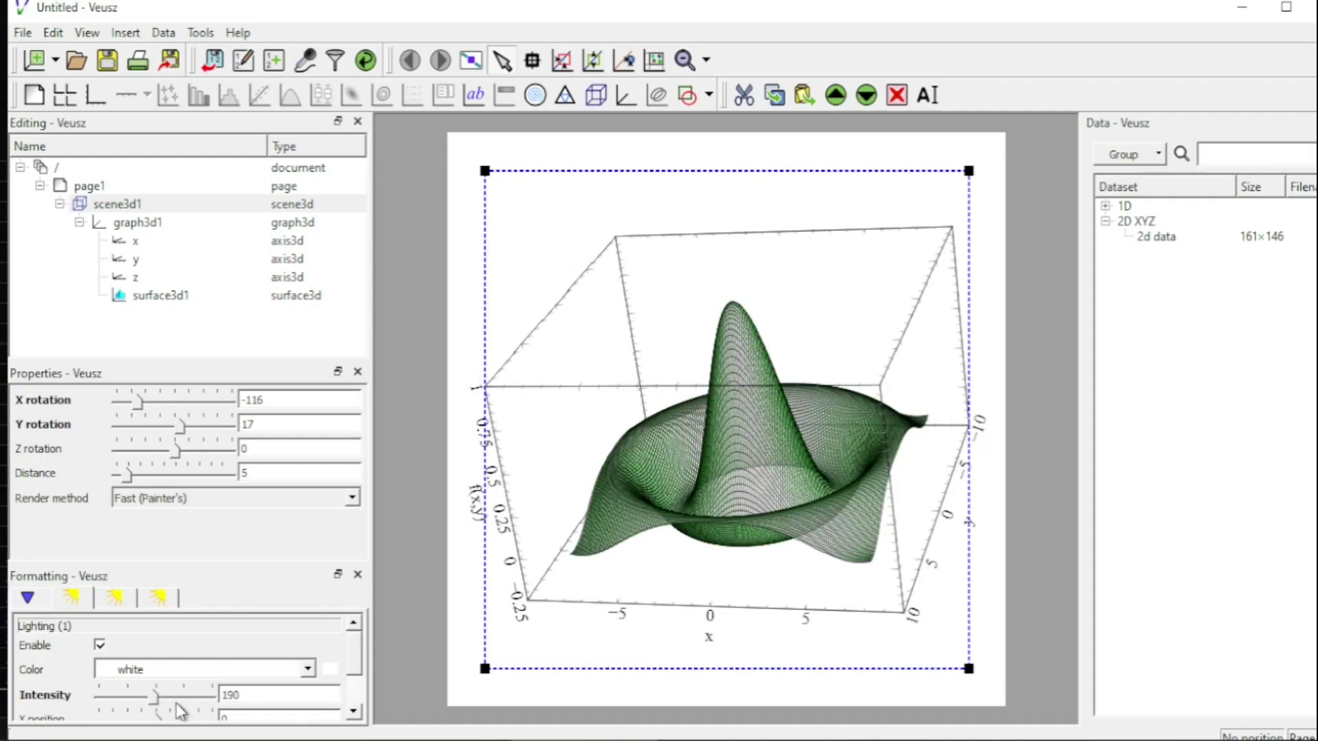
click(129, 702)
click(127, 702)
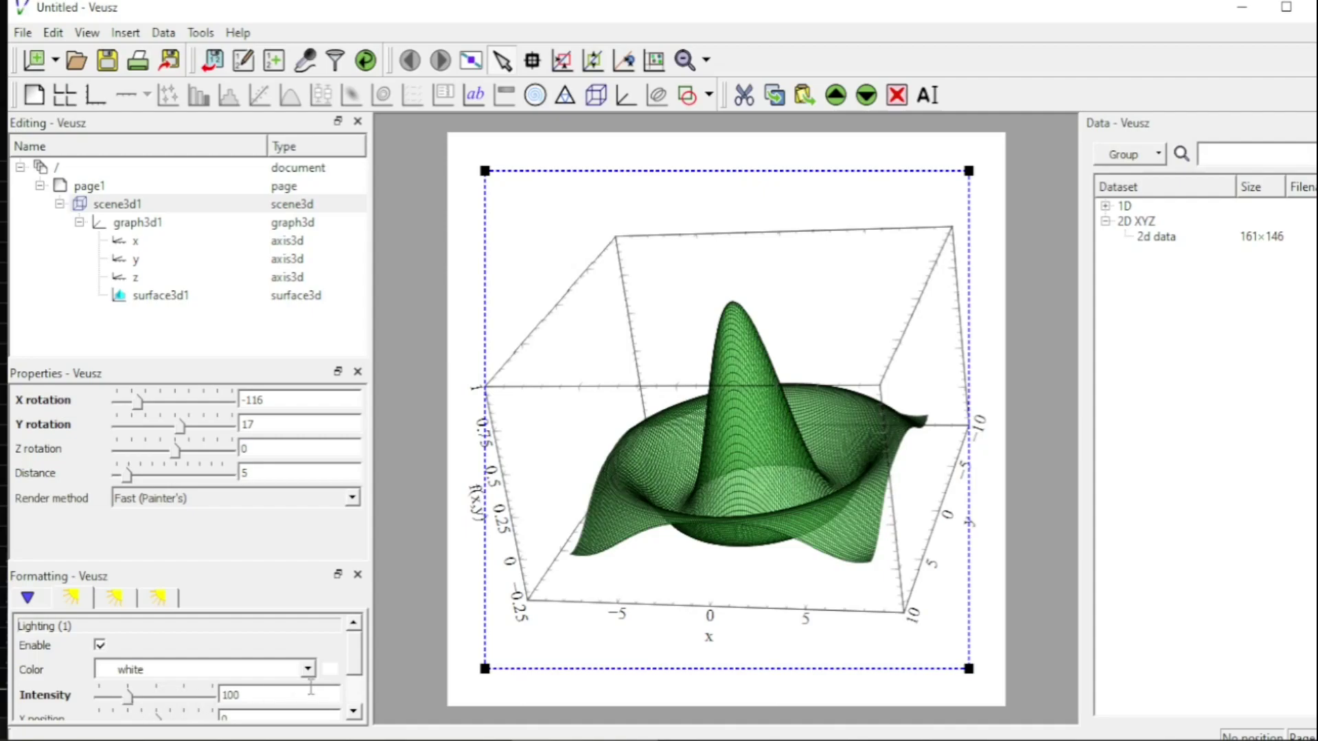
key(Left)
Enable the second red light at intensity 110 and the third blue light at 210.
click(115, 597)
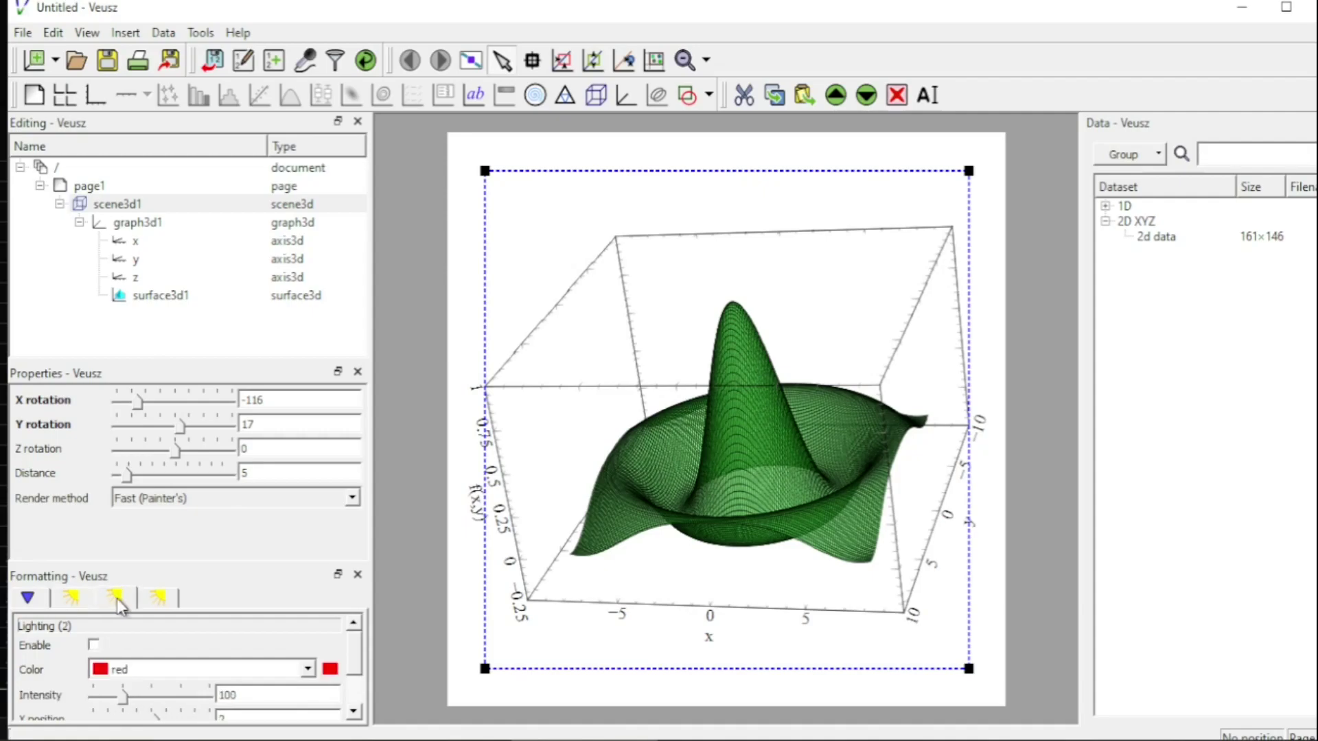
click(93, 646)
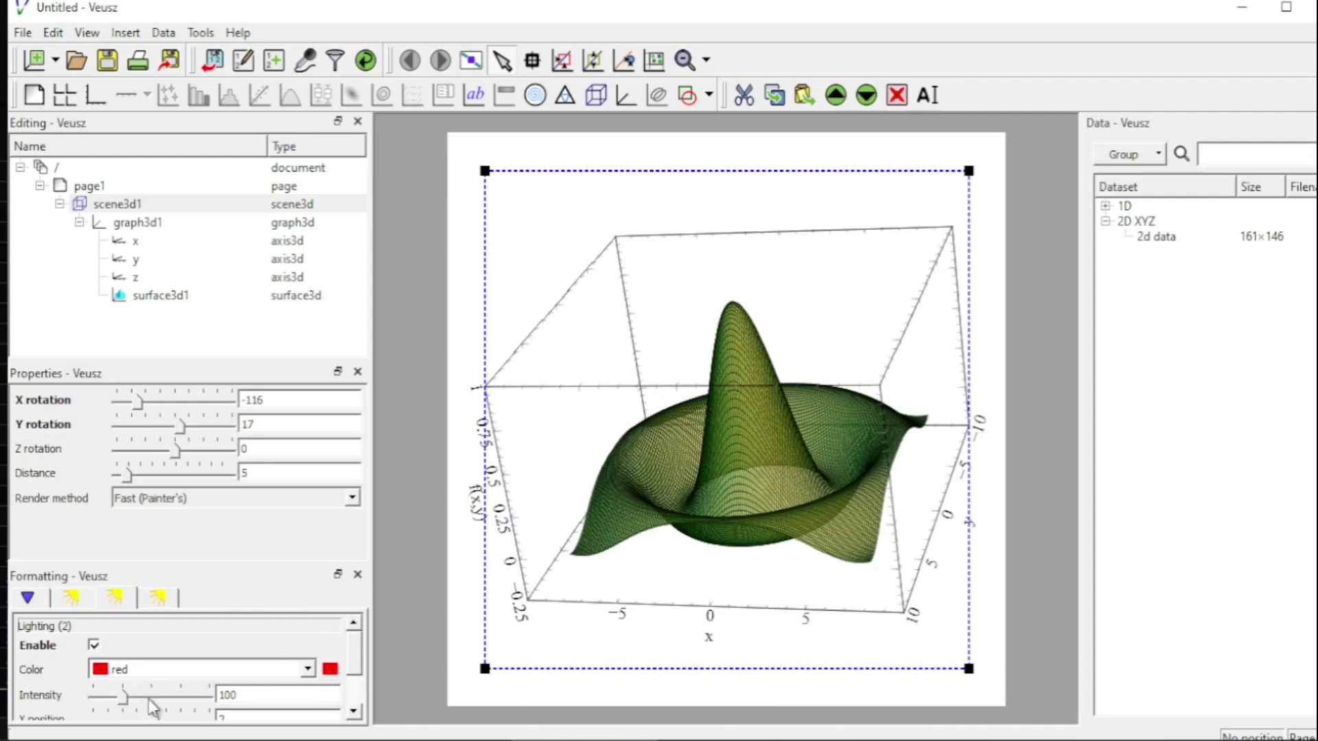
drag(124, 696, 173, 697)
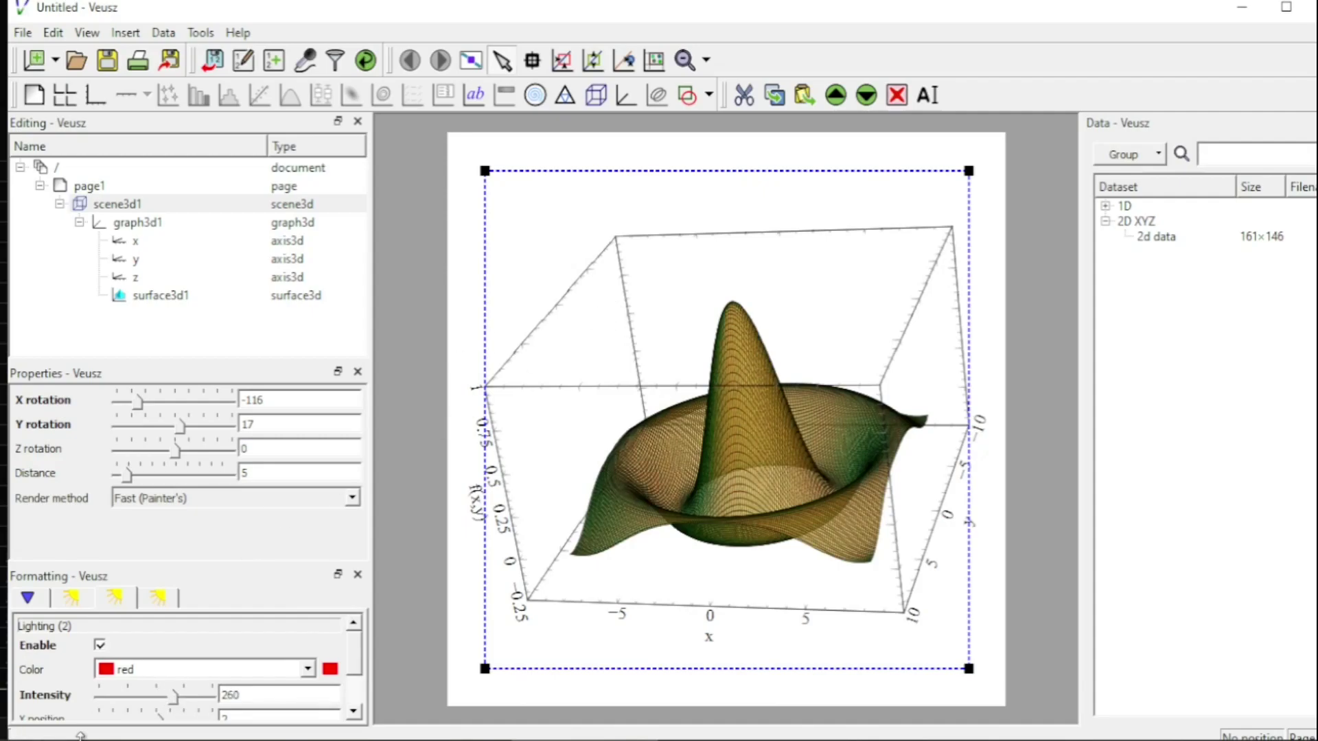
click(131, 698)
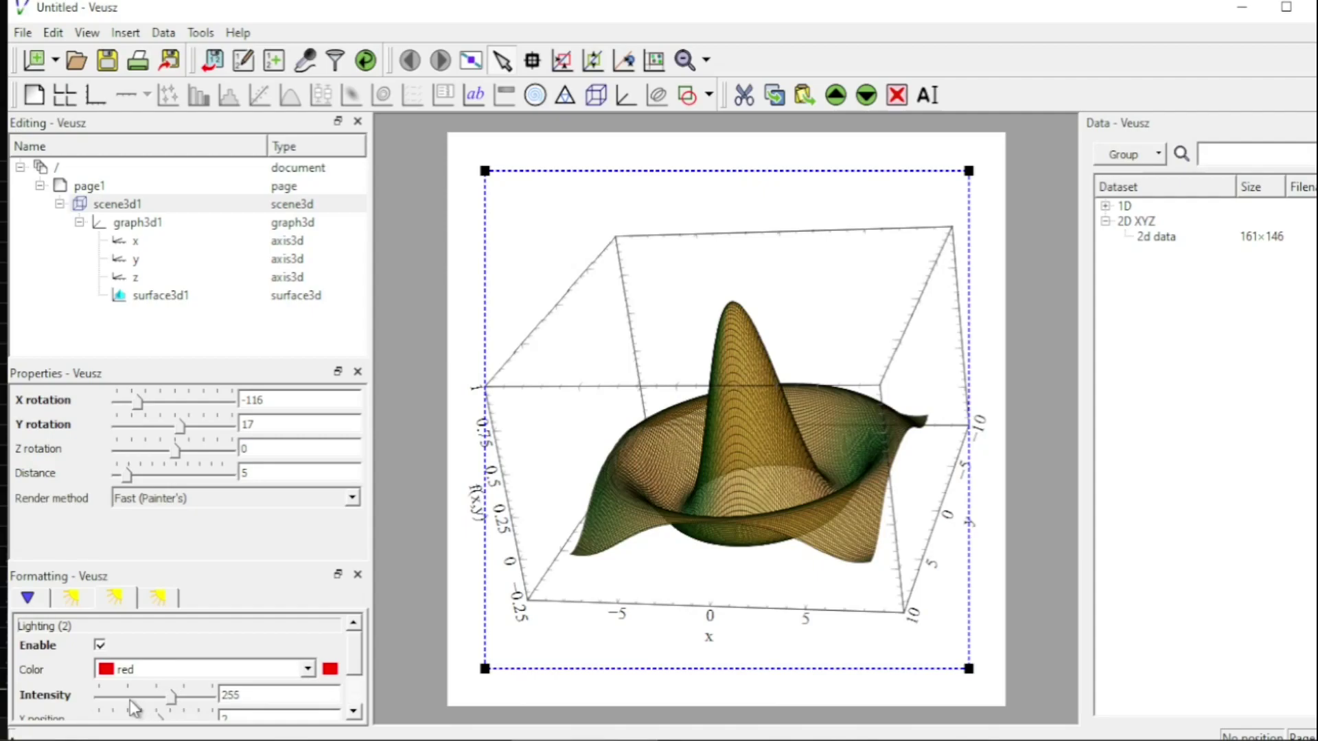
click(157, 599)
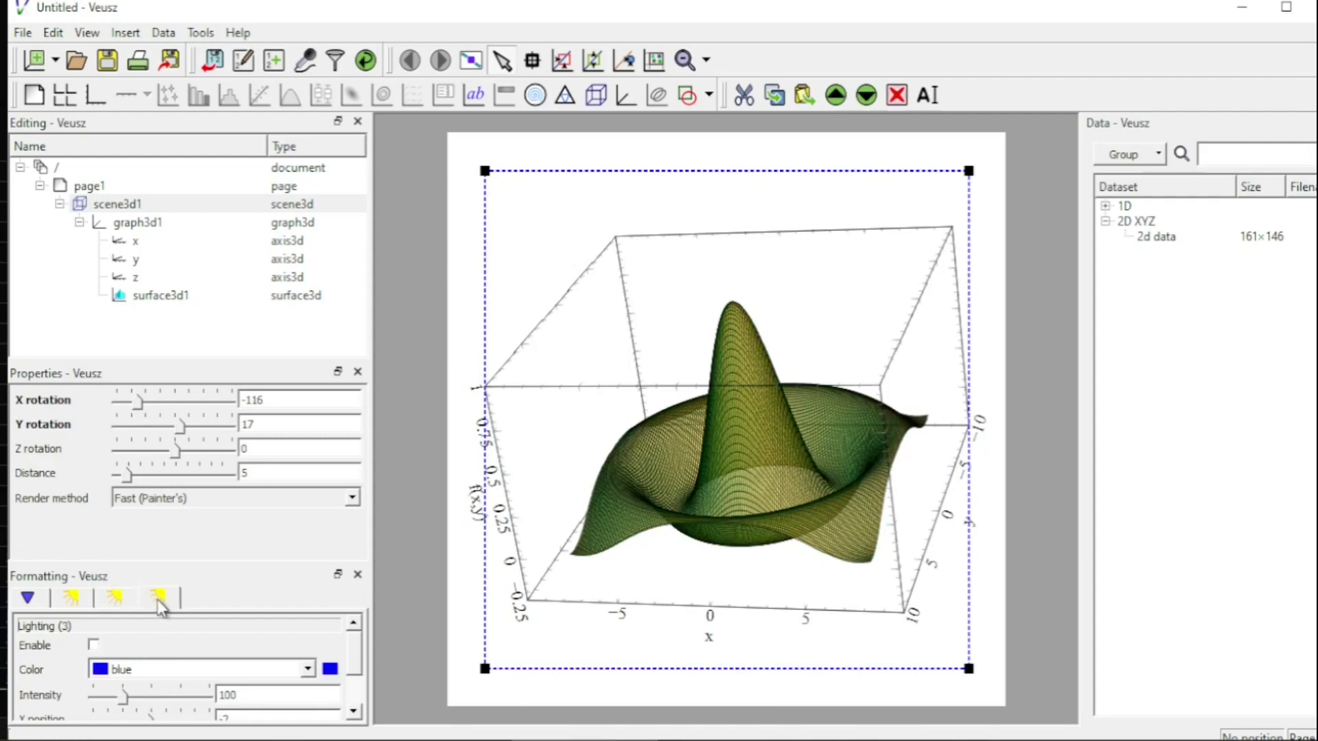
click(95, 646)
mouse_move(123, 697)
mouse_down()
mouse_move(176, 696)
mouse_move(158, 700)
mouse_up()
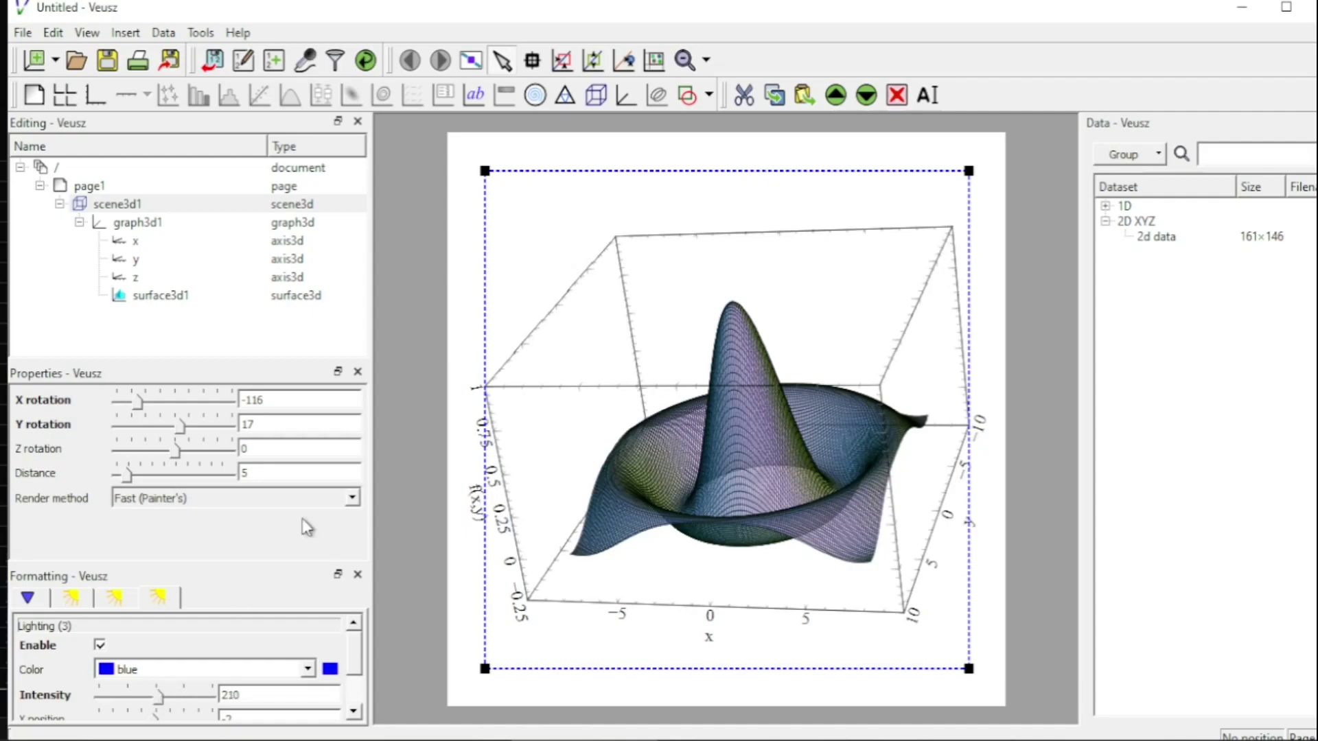
Select the surface and set its grid line colour to red.
click(755, 384)
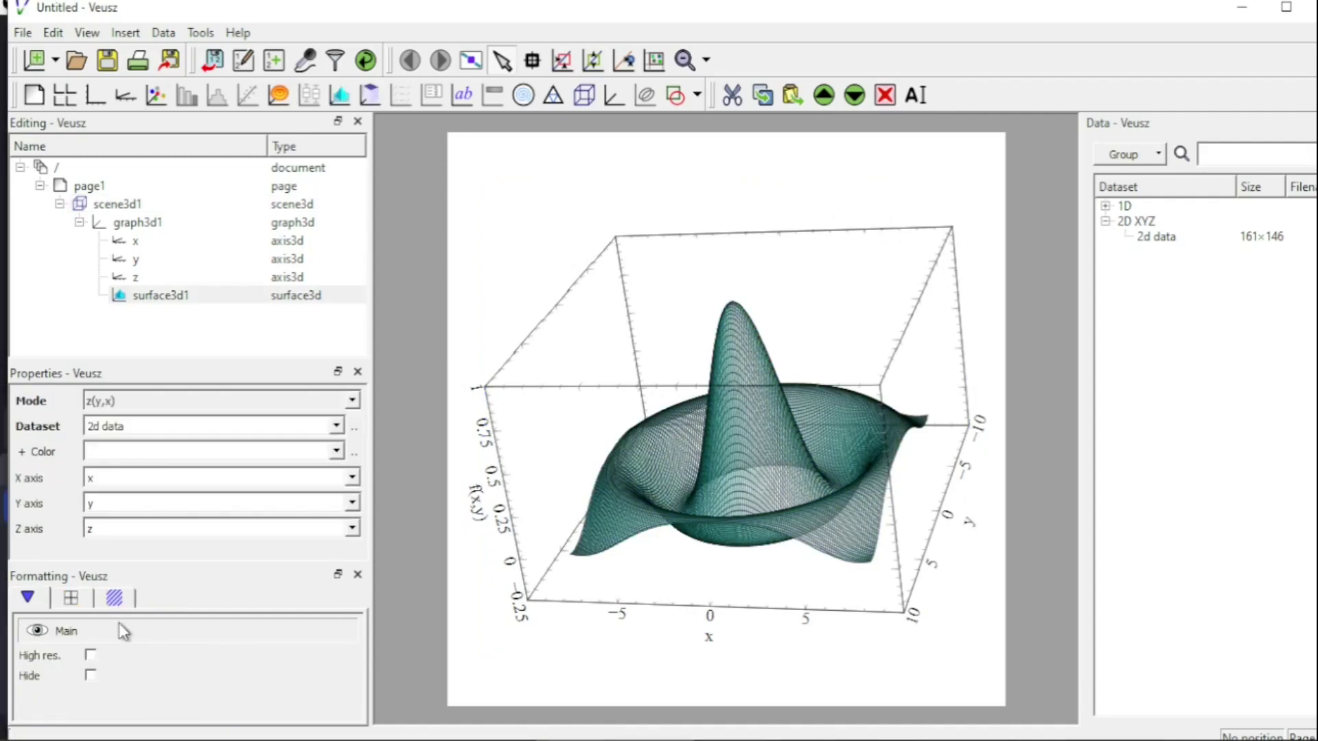
click(72, 601)
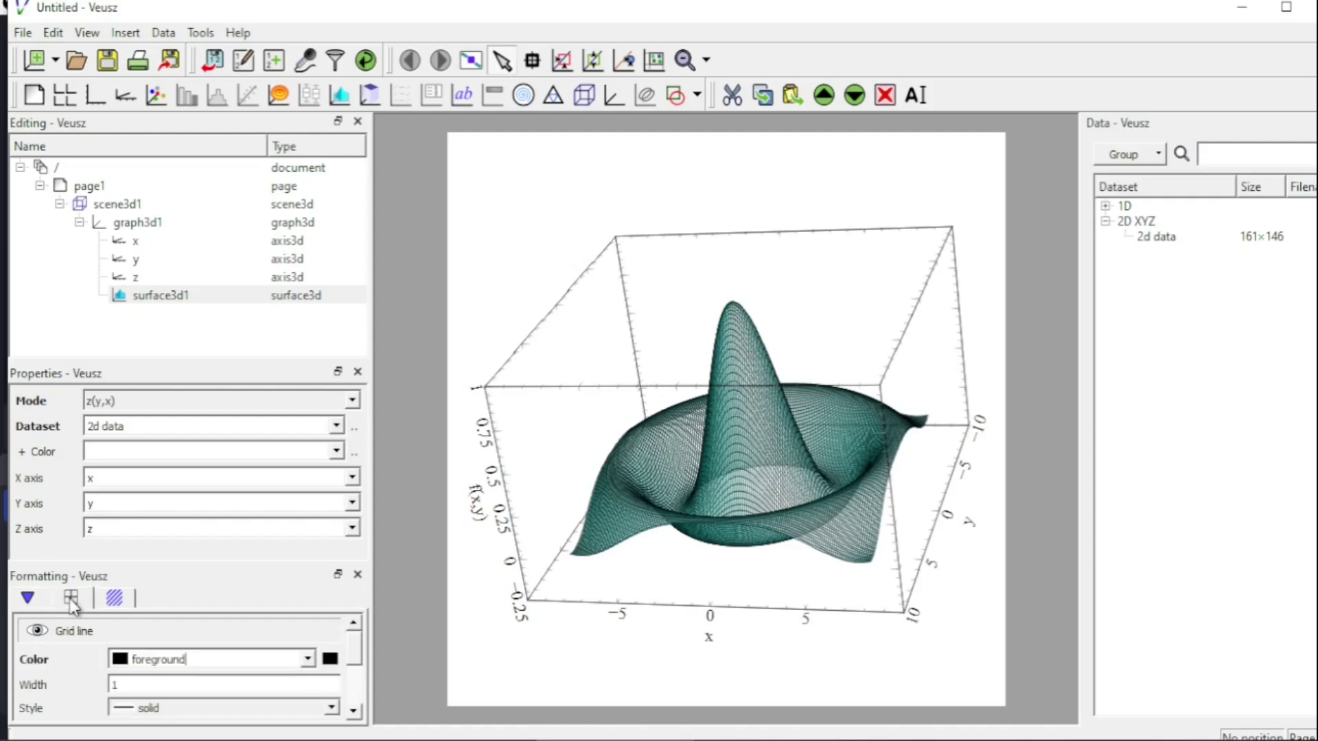
click(309, 660)
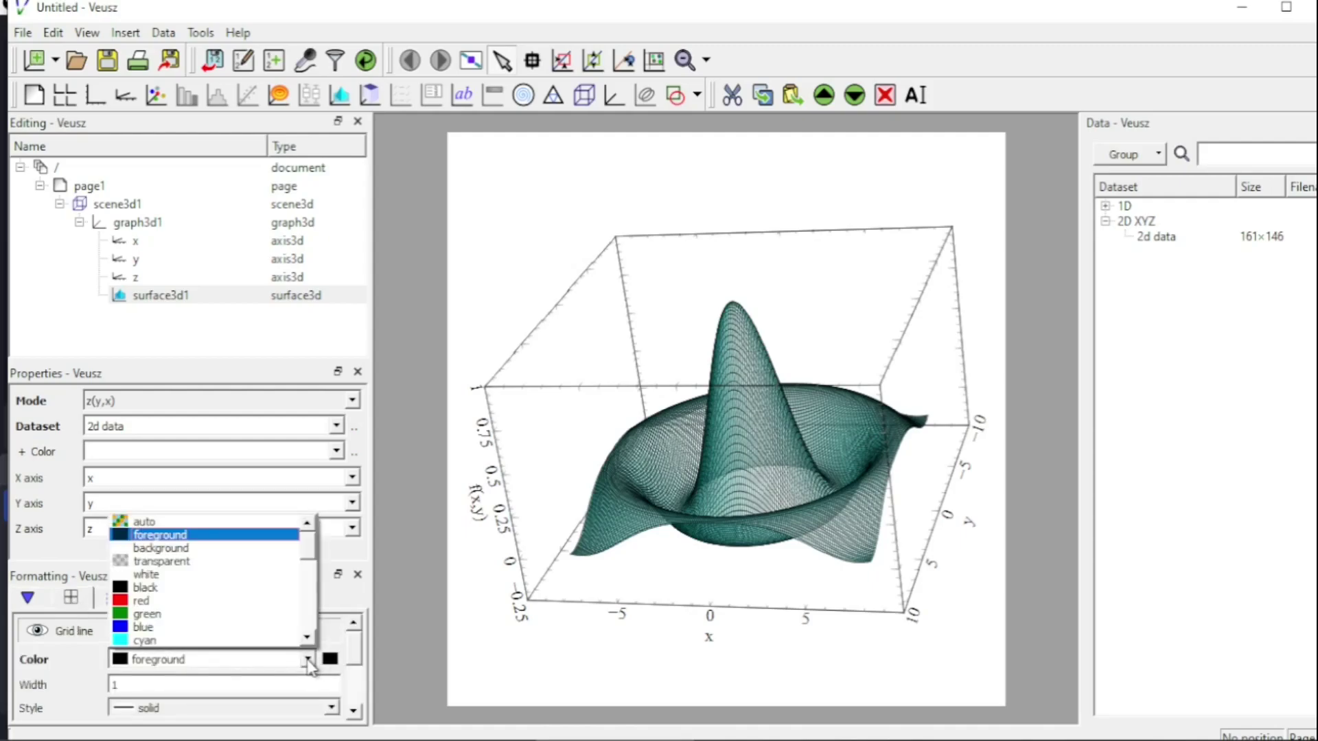
click(178, 601)
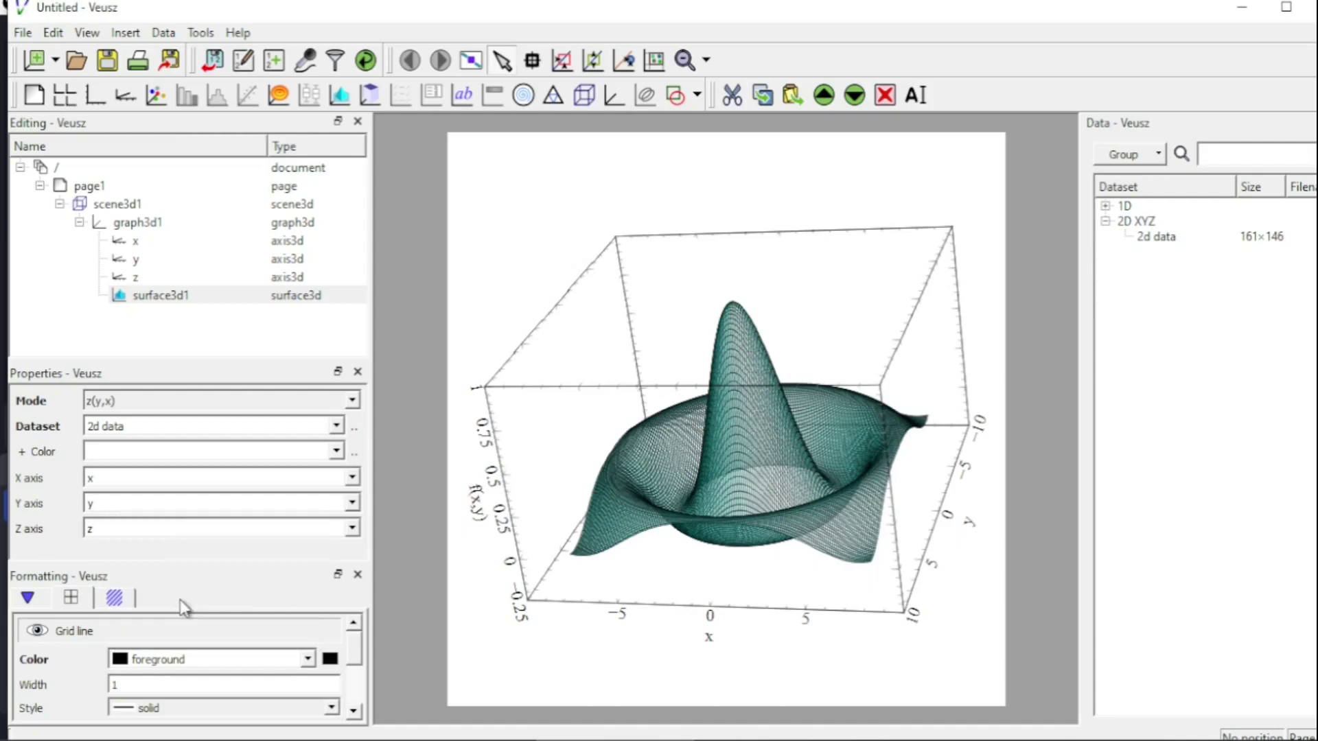
Change the surface fill colour from cyan to red.
click(117, 602)
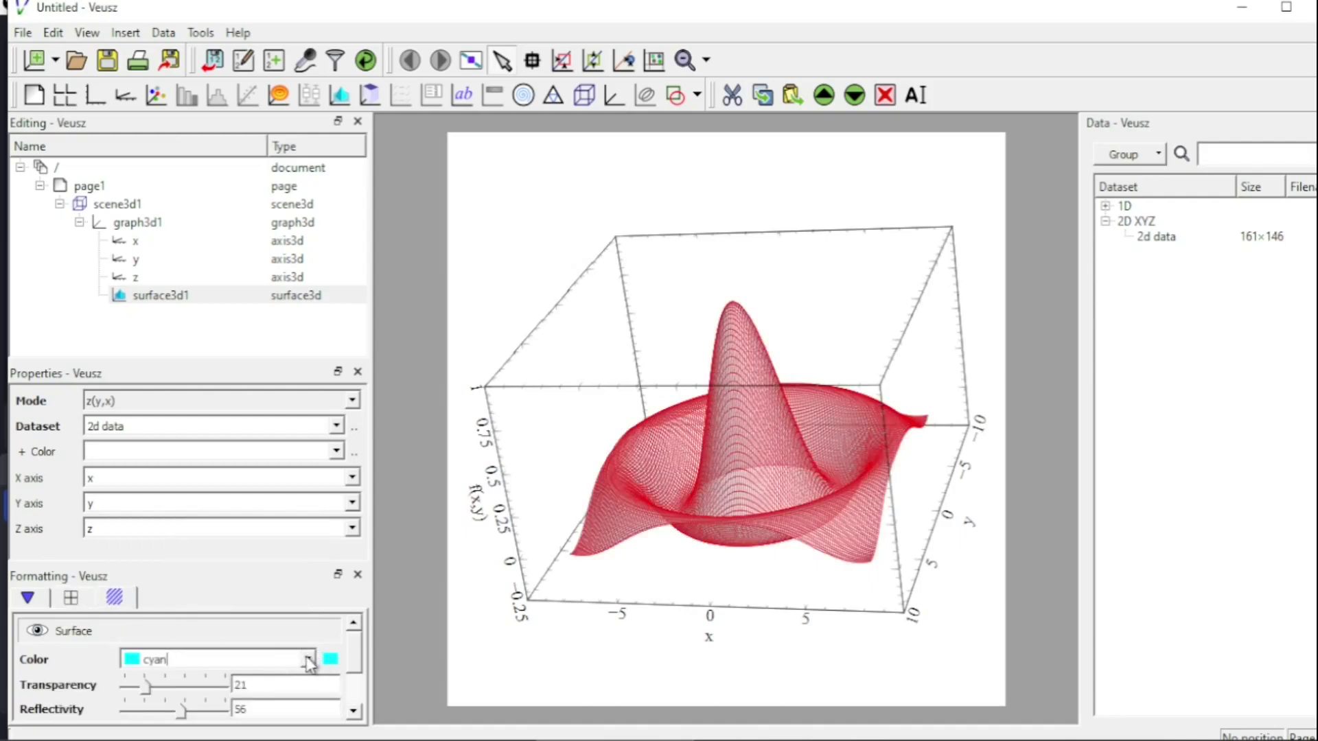
click(308, 660)
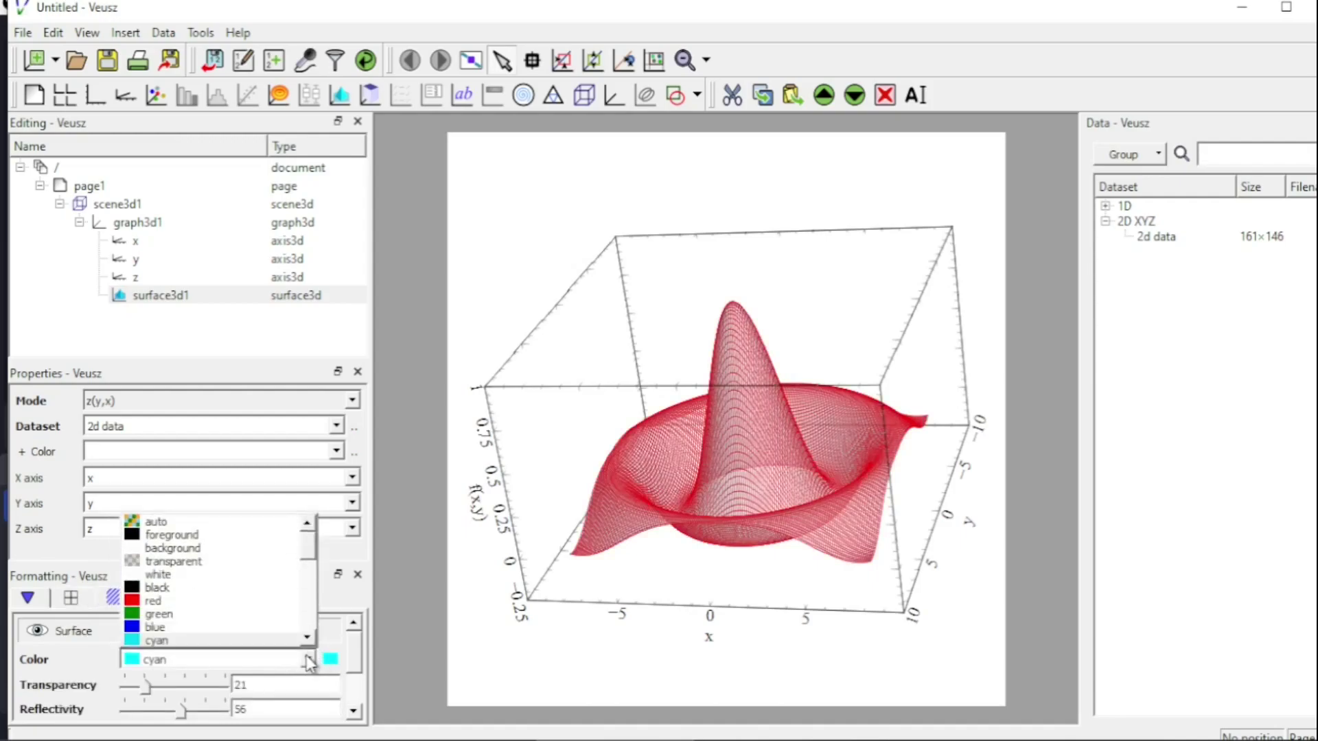
click(173, 601)
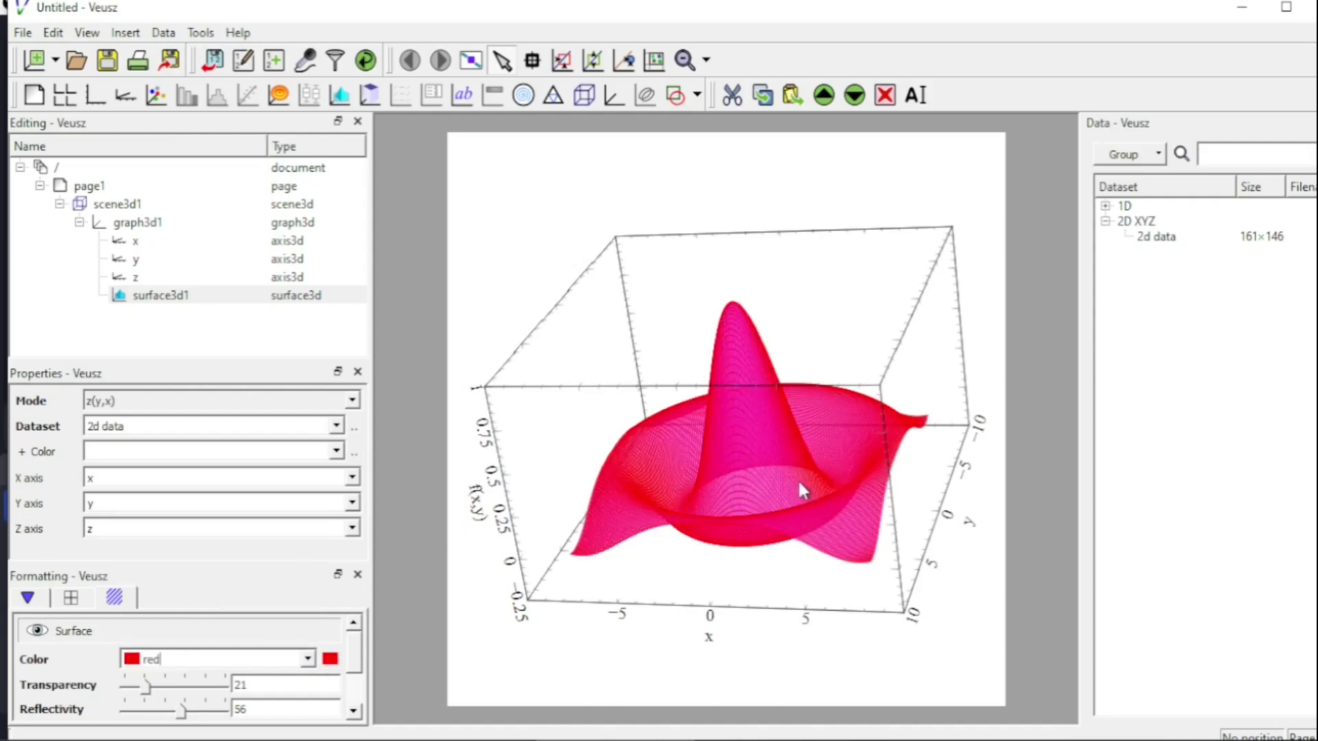